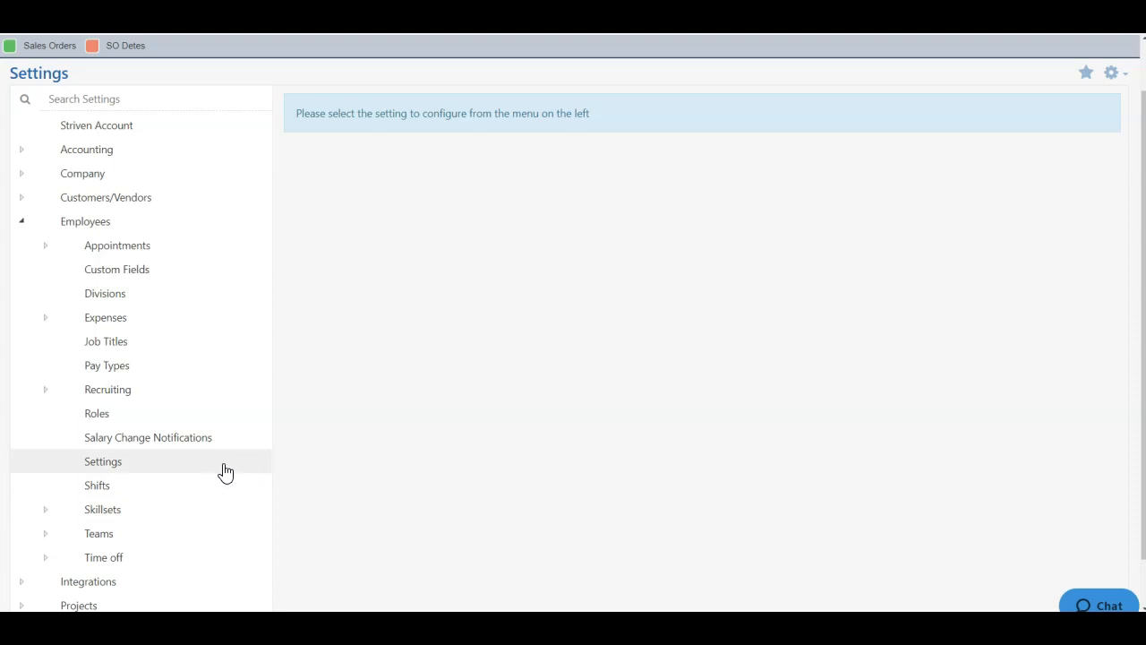
- Open Employee Settings and keep Maintenance as the default user role for new employees
left_click(111, 467)
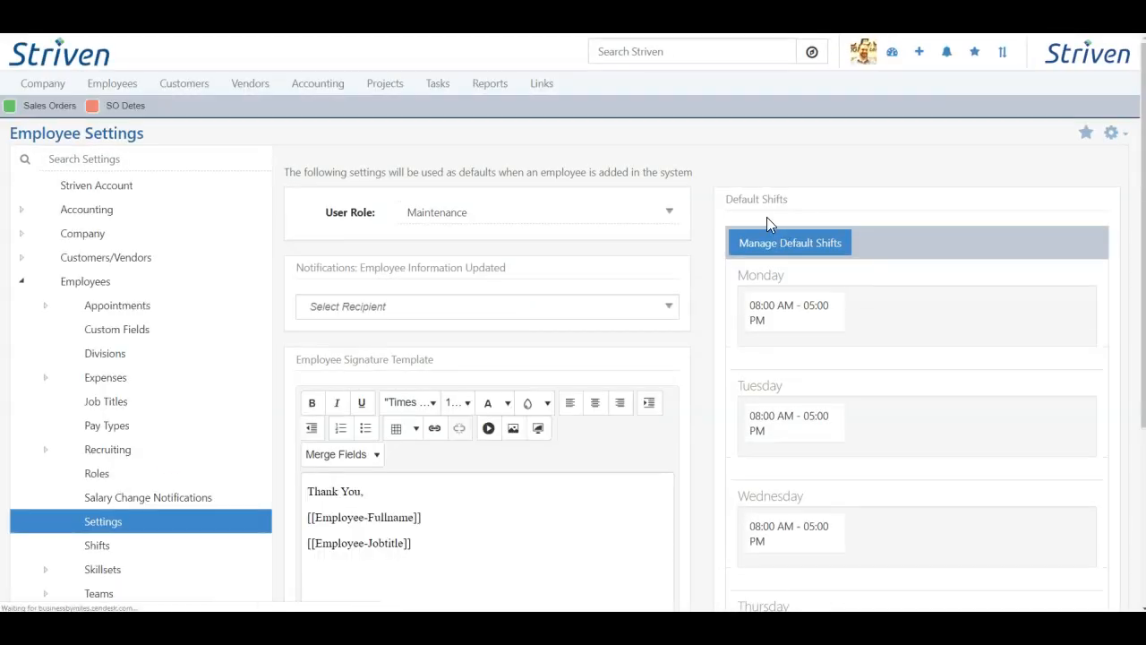
scroll(708, 163, "down", 1)
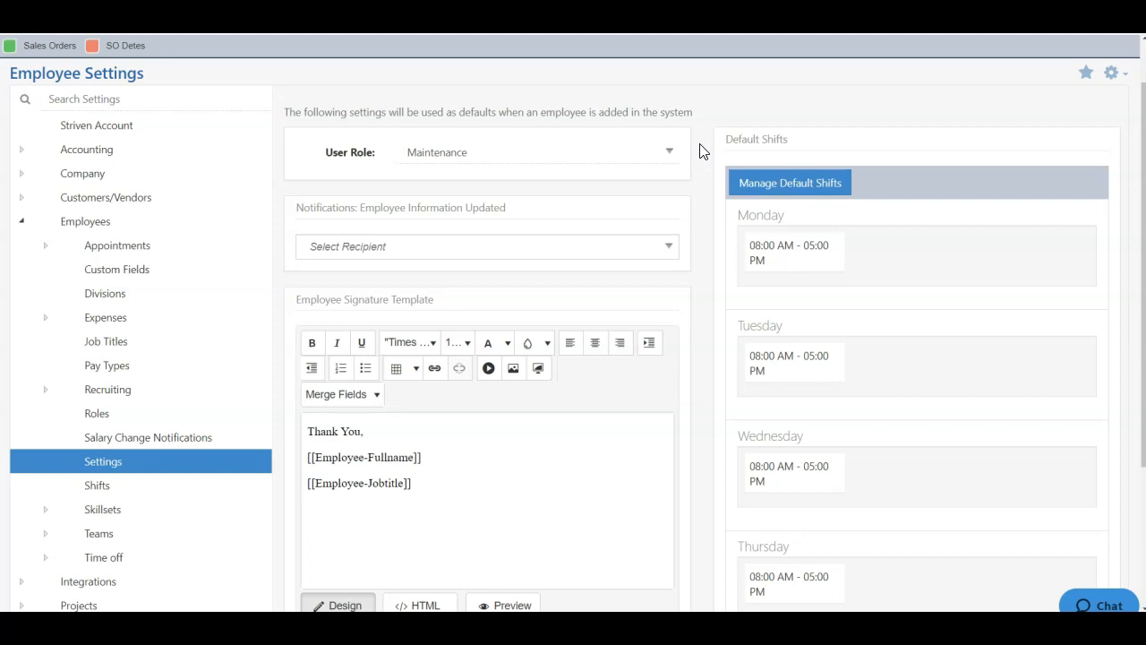
left_click(552, 169)
left_click(473, 157)
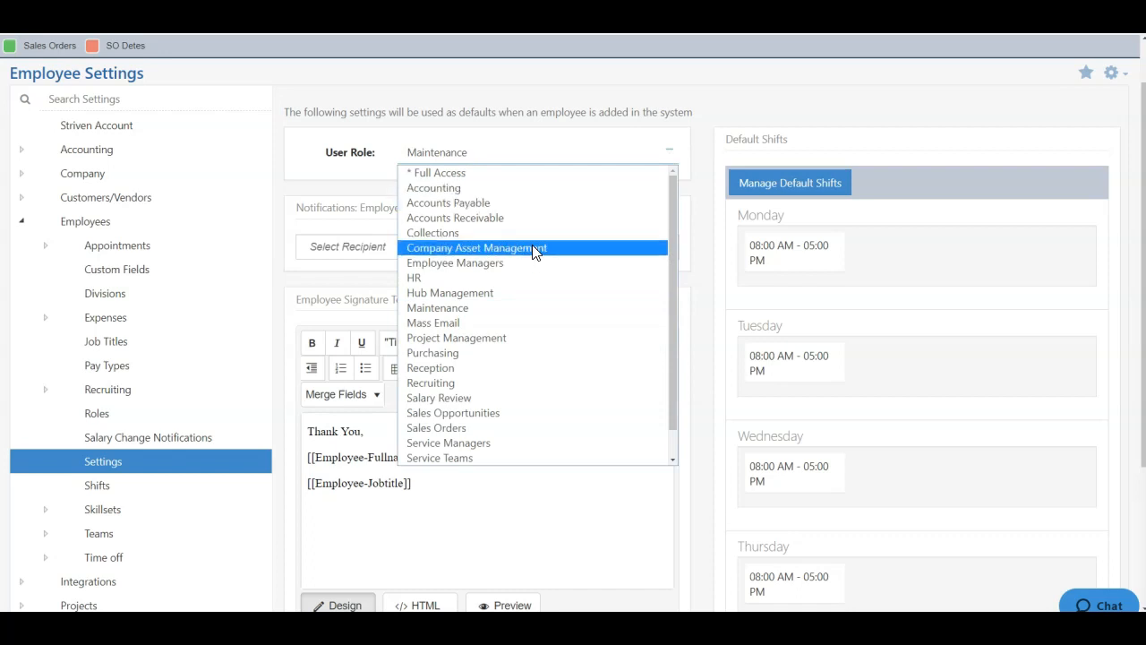
left_click(475, 309)
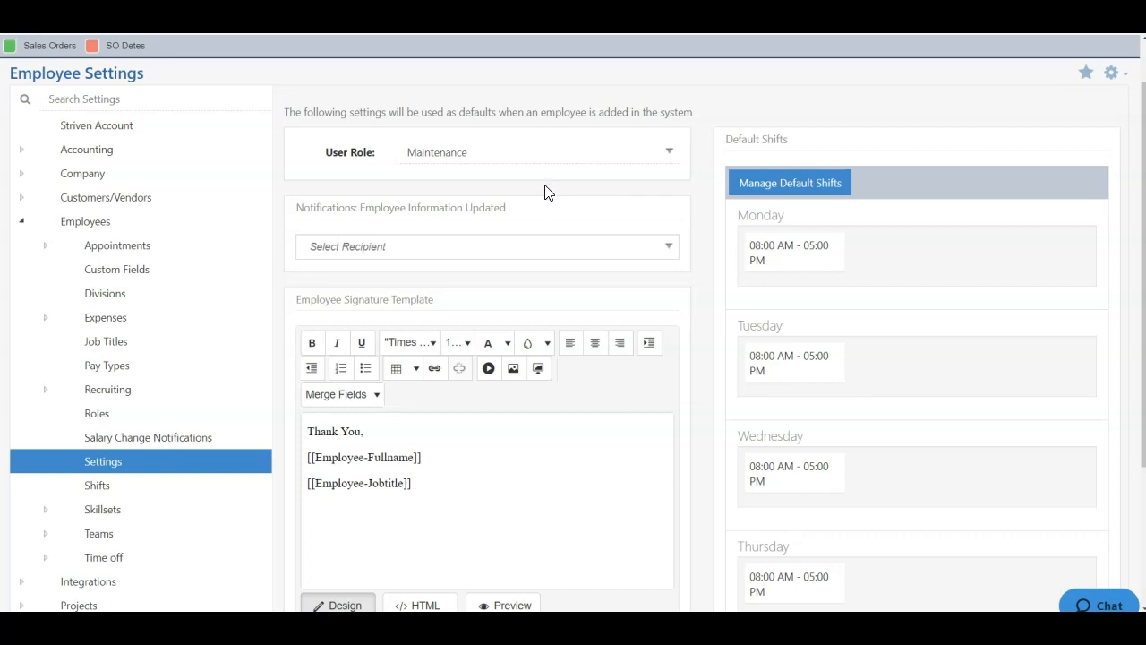
left_click(657, 251)
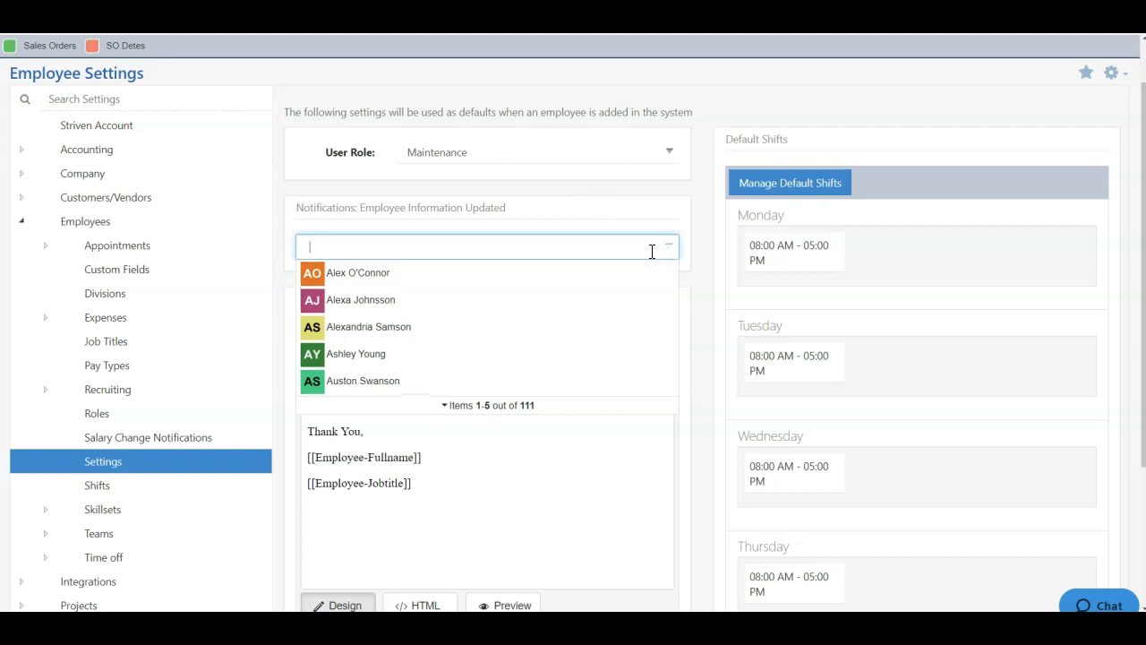
- Add two employees as Employee Information Updated recipients, then remove the second one
left_click(495, 407)
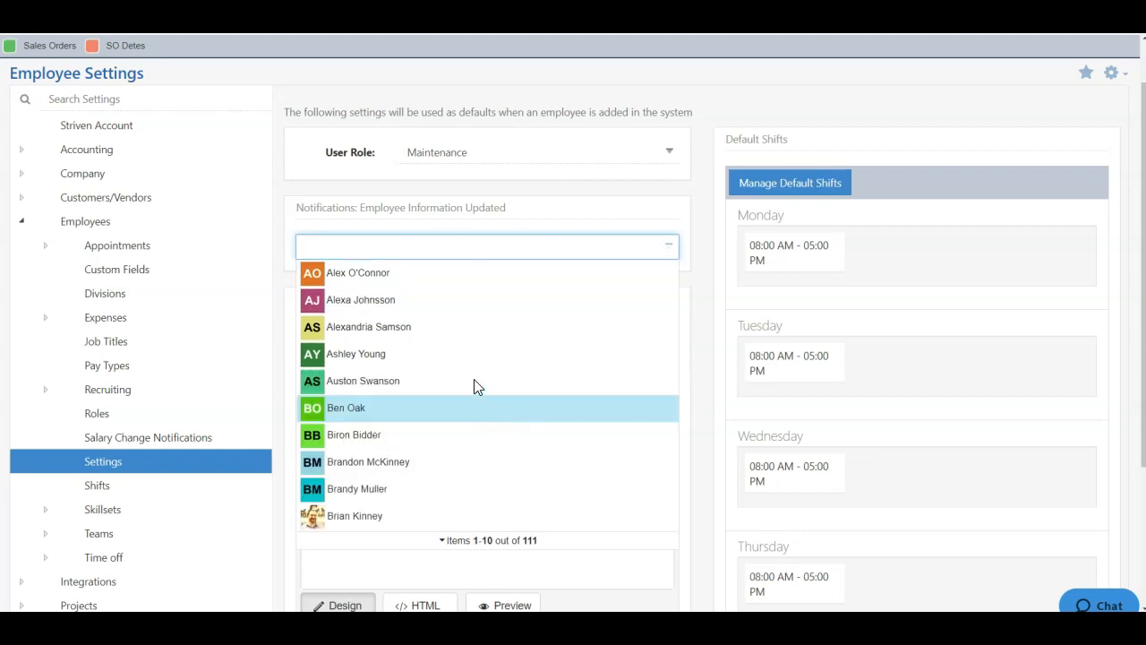
scroll(454, 368, "down", 1)
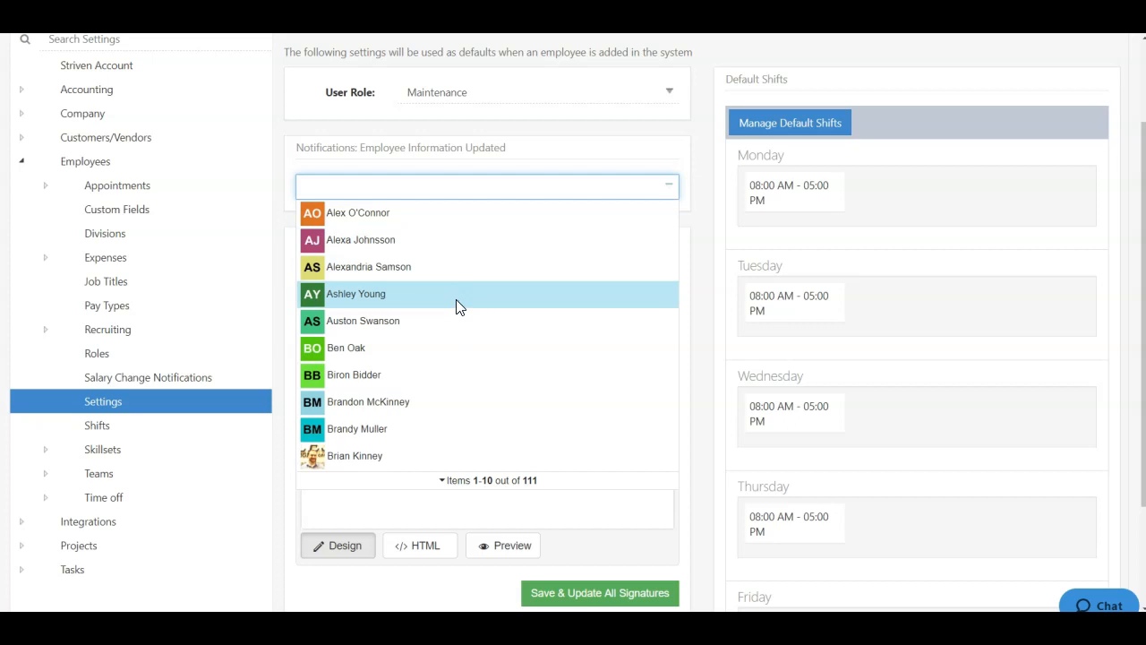
left_click(396, 457)
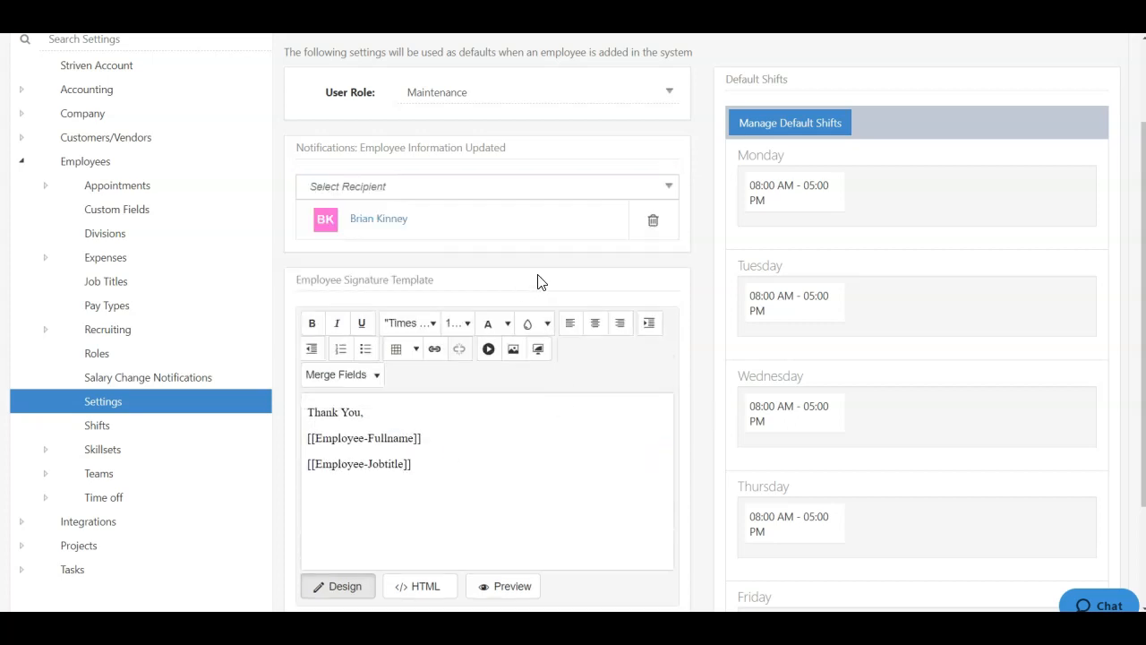
left_click(402, 188)
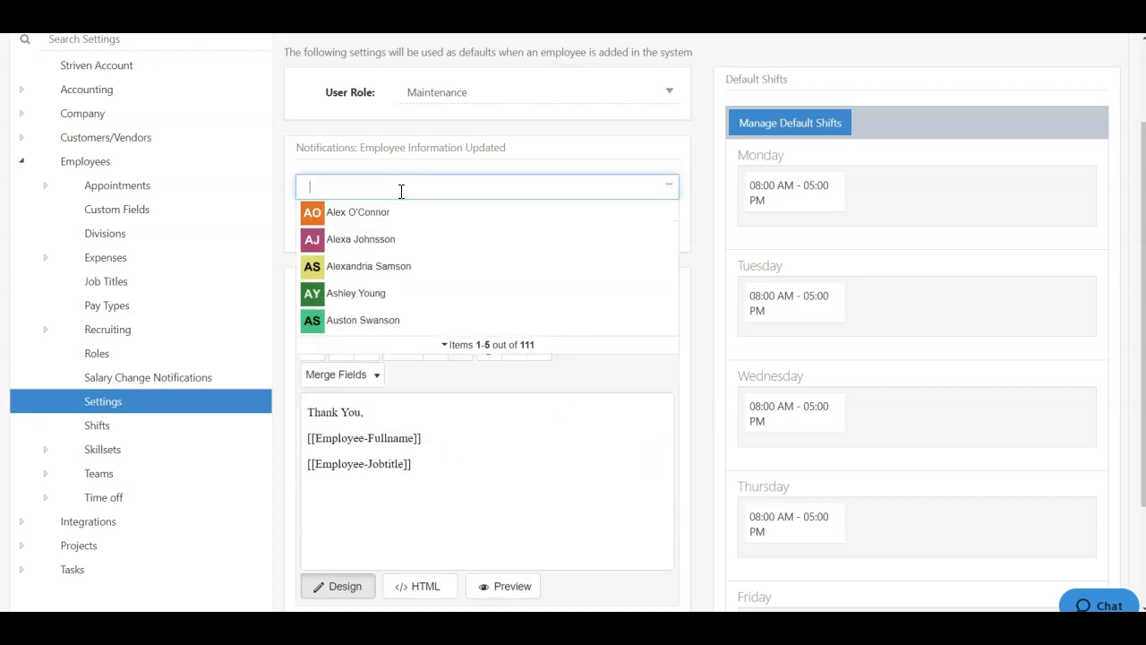
left_click(396, 320)
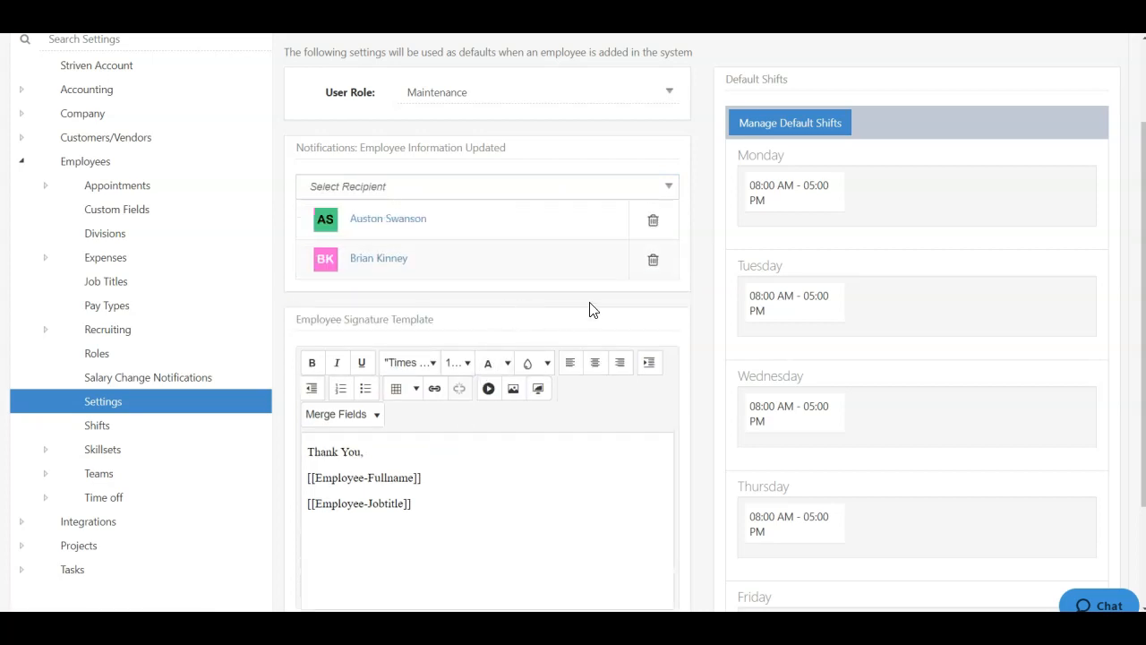
left_click(653, 224)
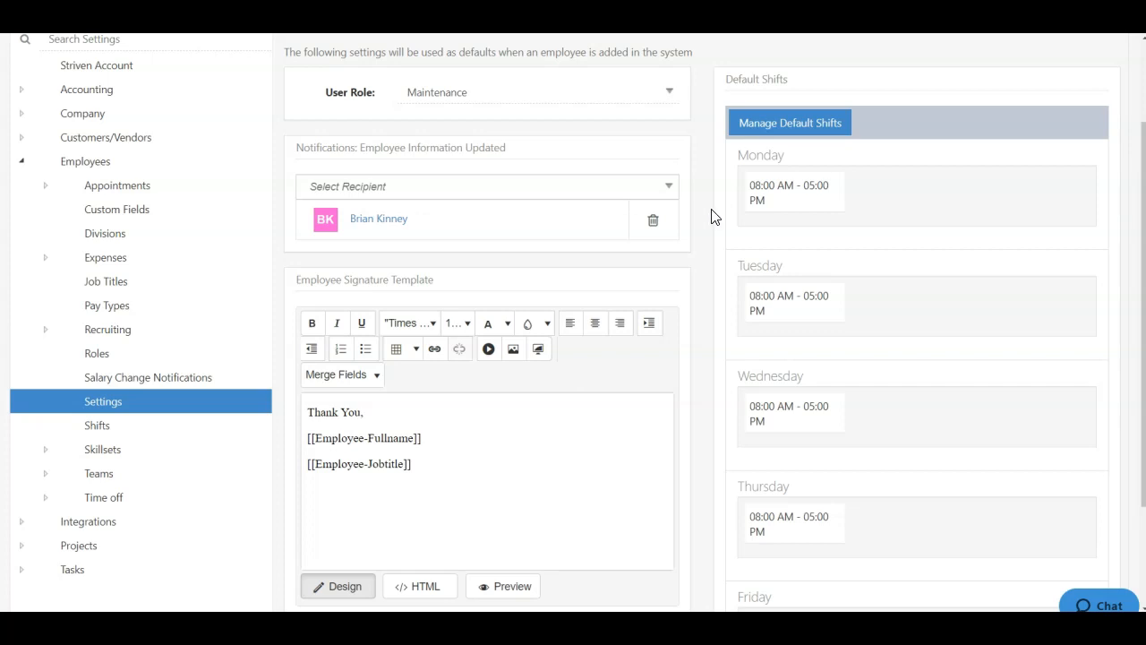
scroll(714, 217, "down", 3)
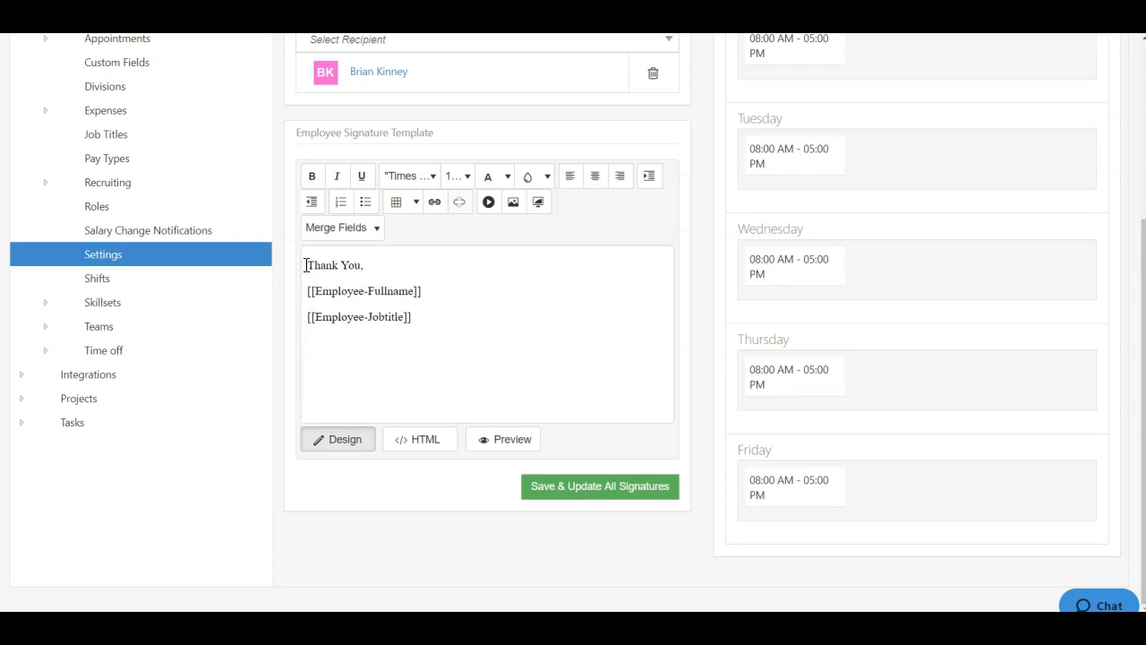
left_click_drag(306, 265, 465, 330)
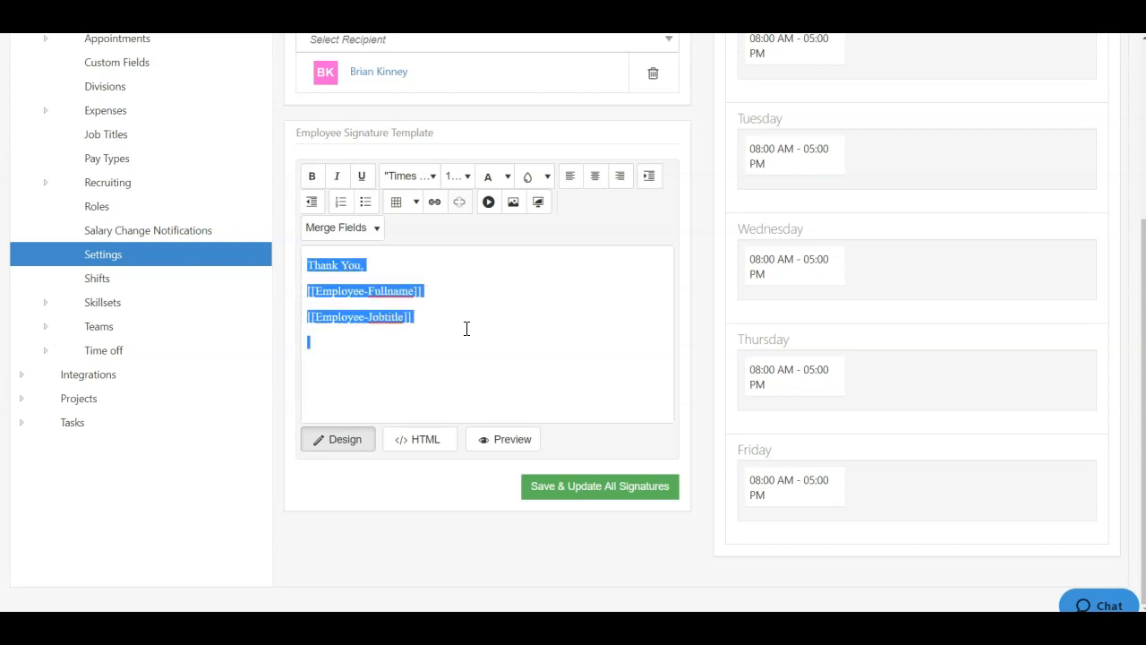
left_click(430, 315)
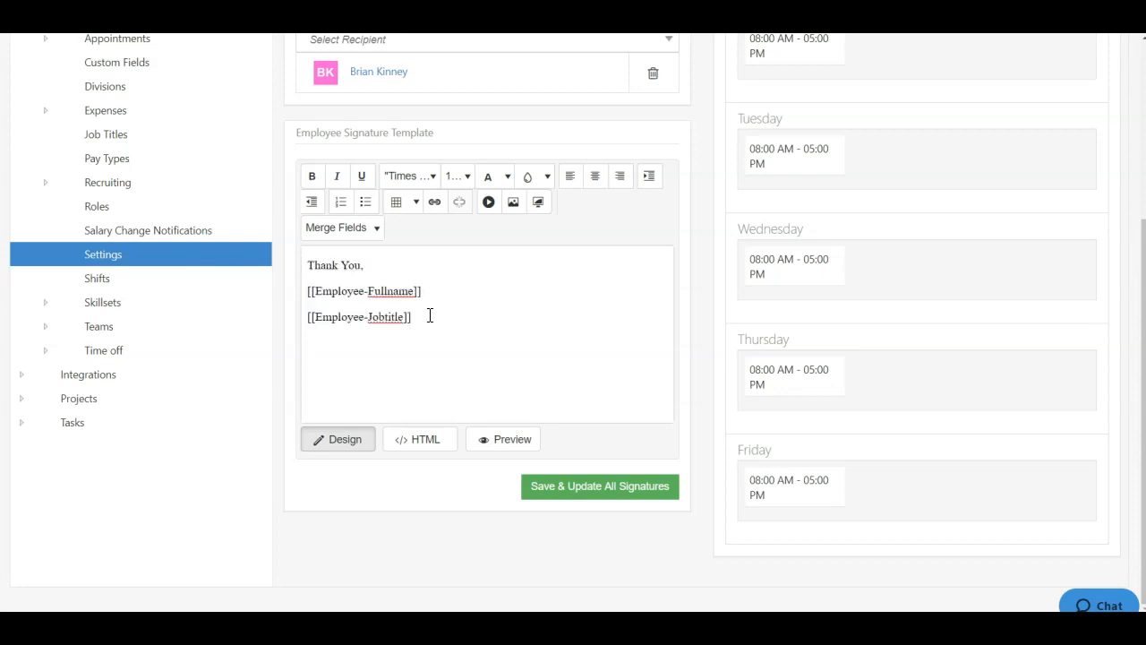
left_click(356, 231)
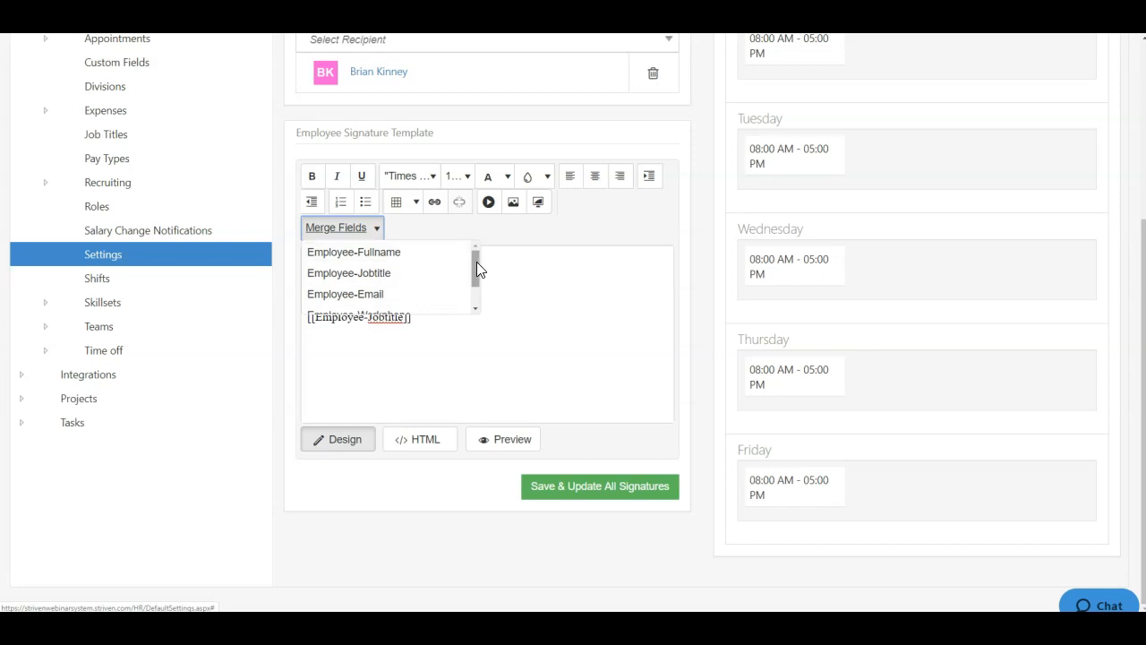
left_click_drag(477, 261, 475, 286)
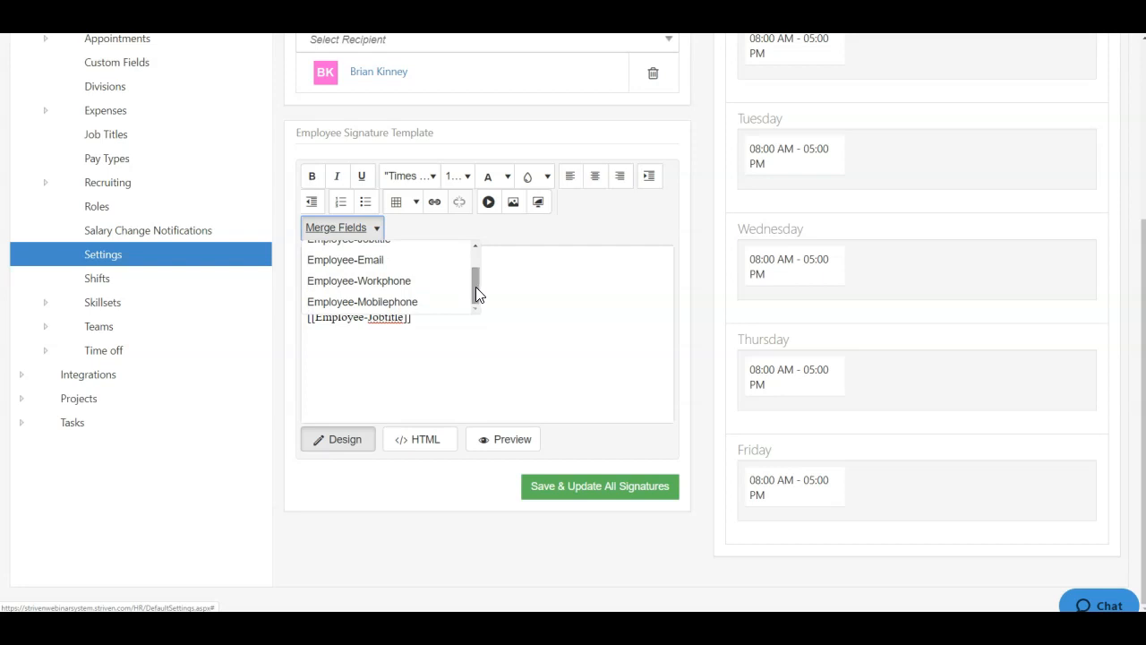
left_click(505, 235)
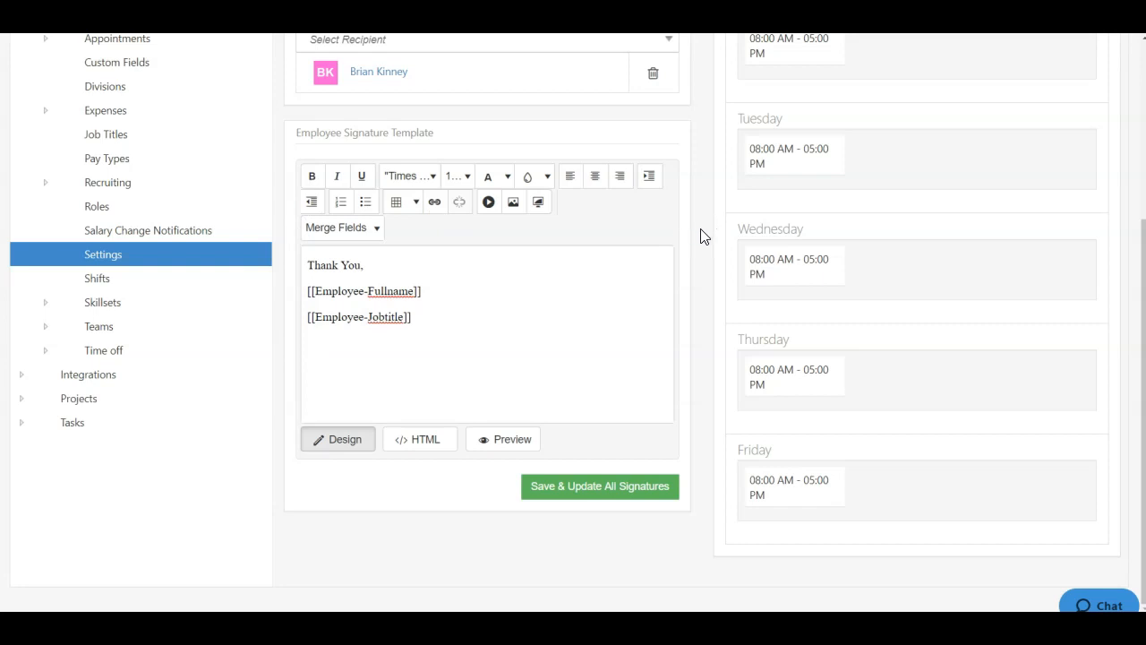
left_click(428, 442)
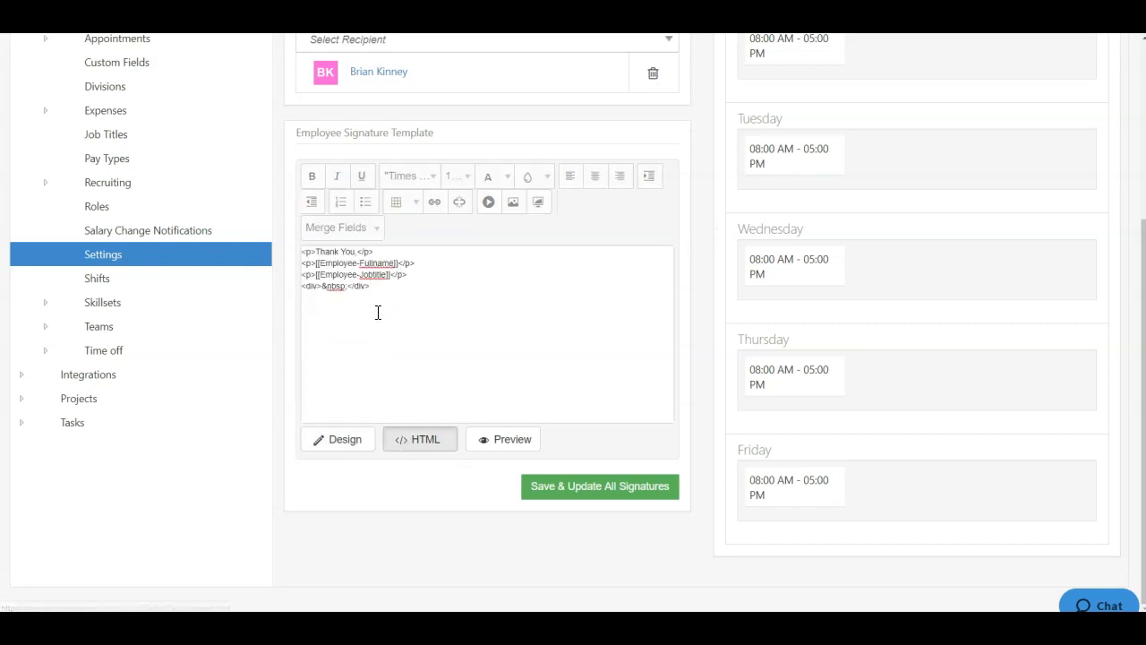
left_click(347, 443)
scroll(706, 233, "up", 1)
scroll(707, 234, "up", 3)
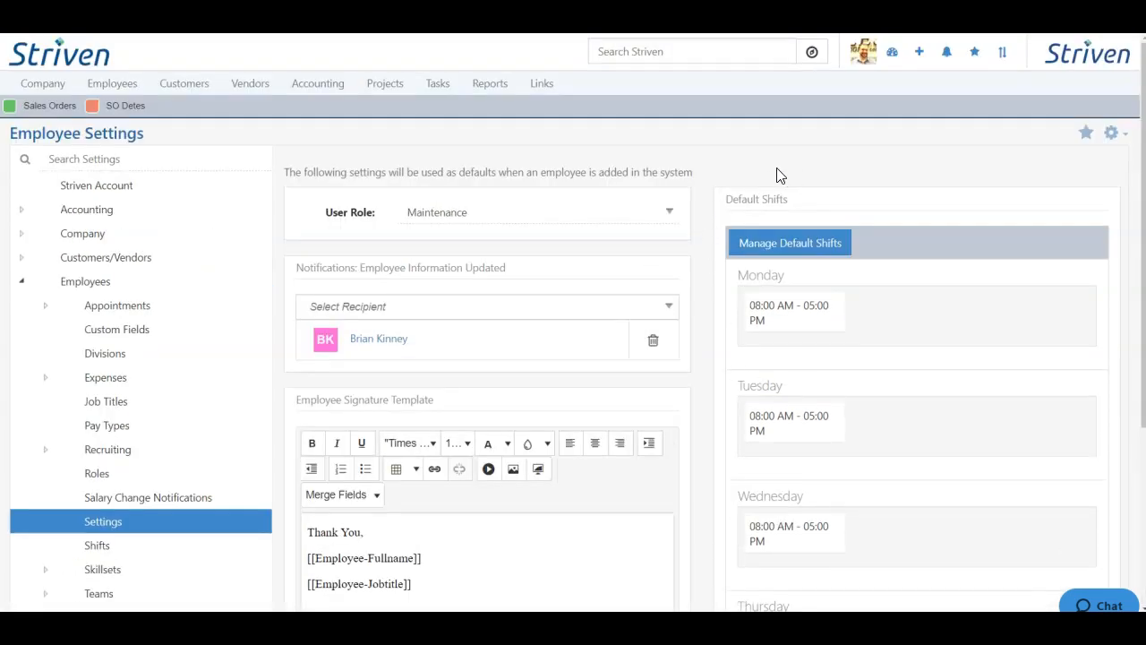
scroll(702, 209, "down", 4)
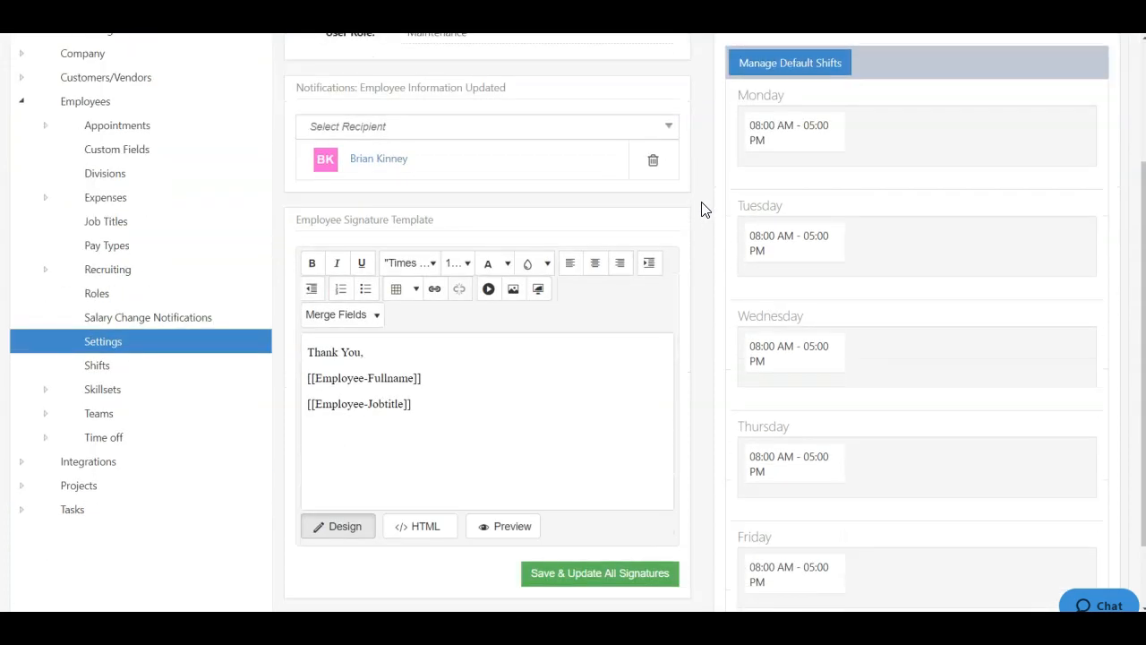
left_click(804, 66)
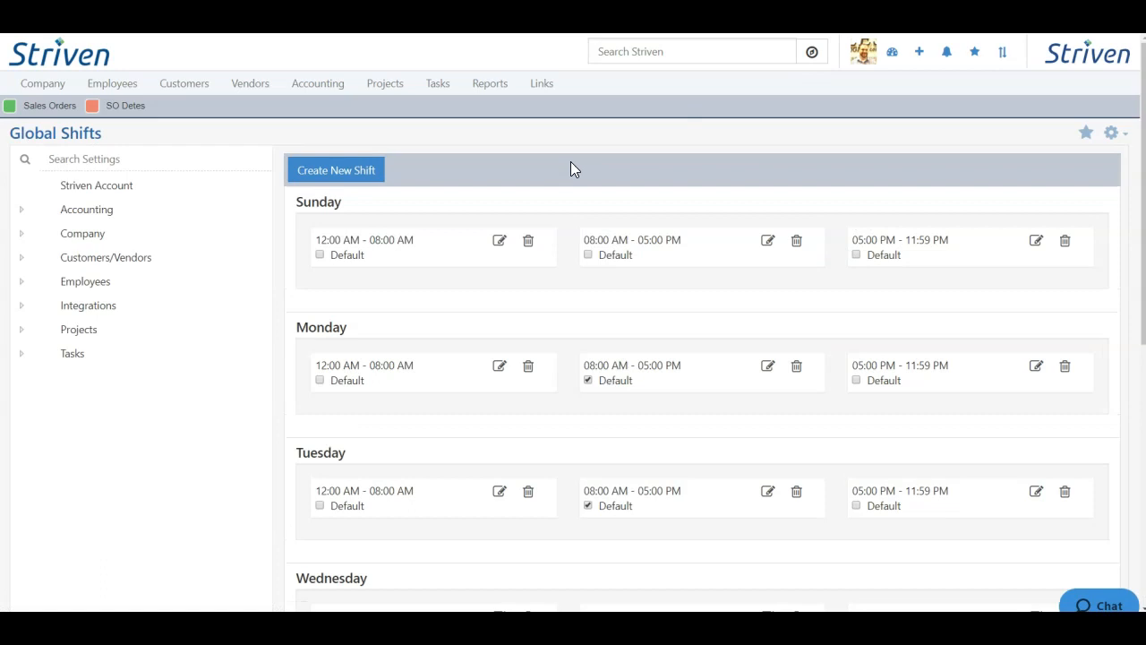
scroll(564, 193, "down", 6)
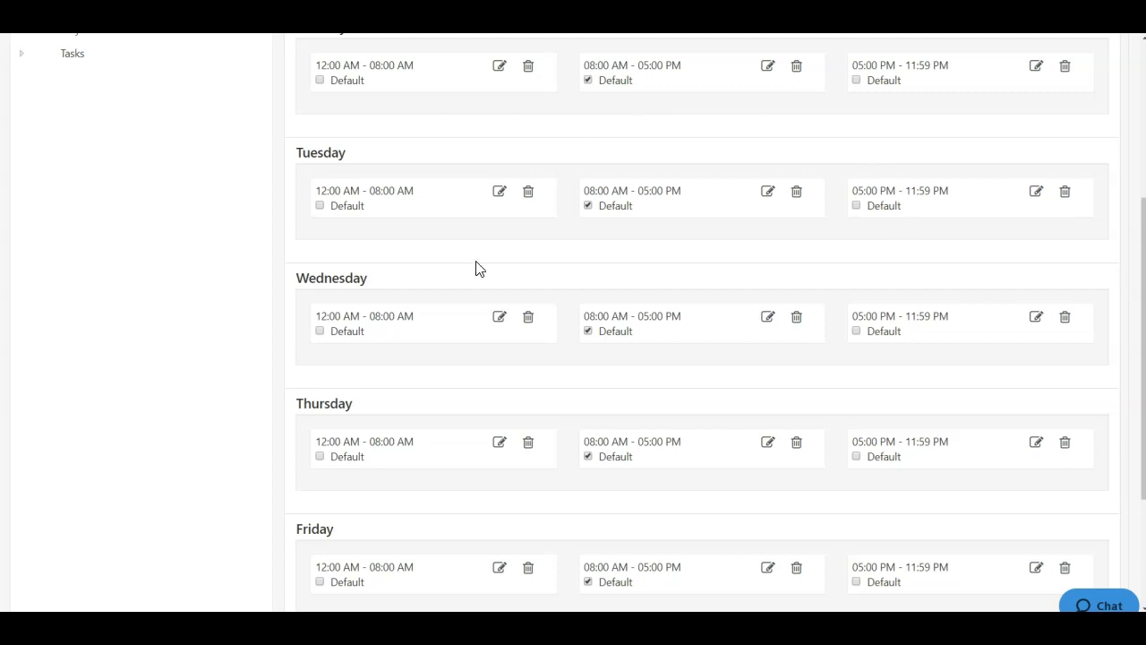
left_click(321, 206)
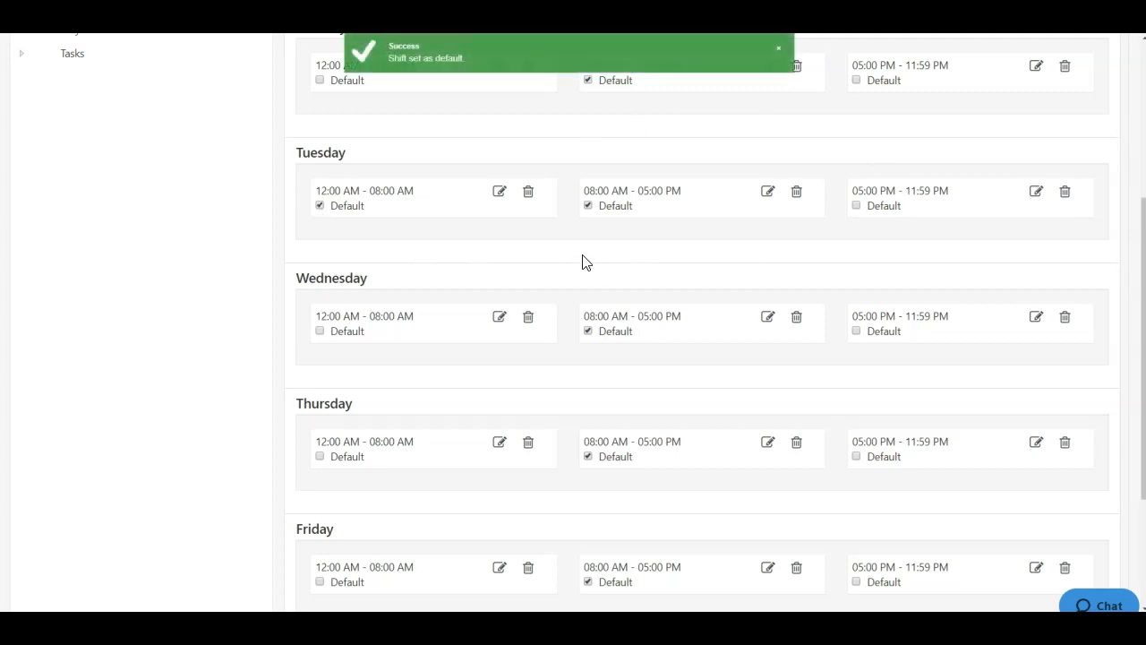
left_click(319, 206)
scroll(635, 224, "down", 3)
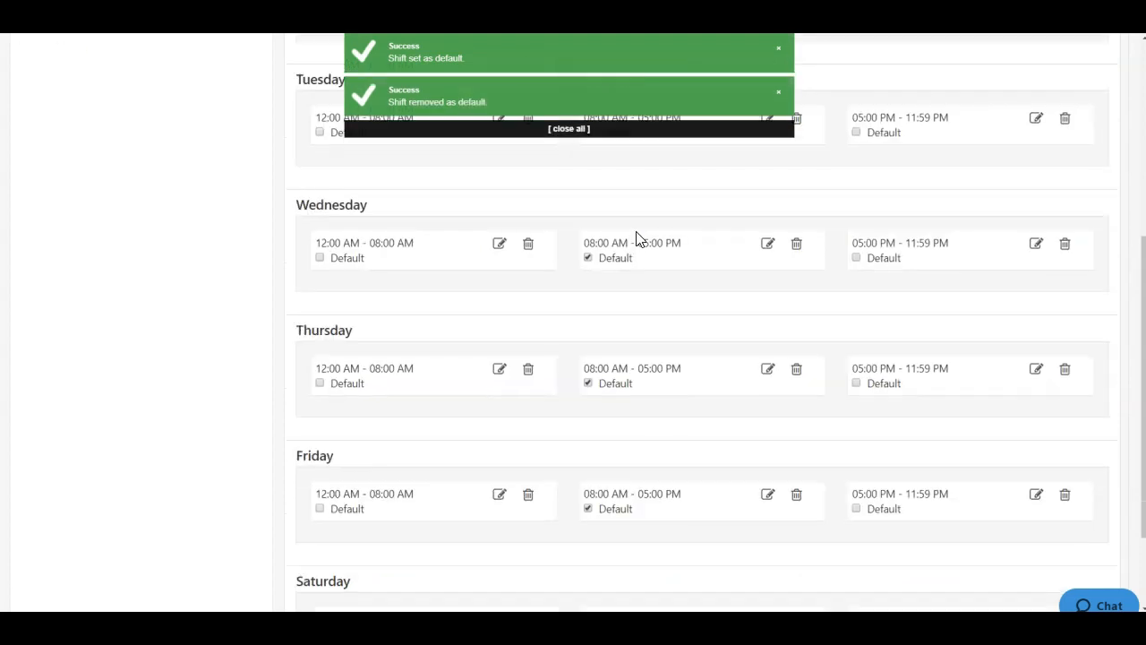
scroll(635, 240, "up", 10)
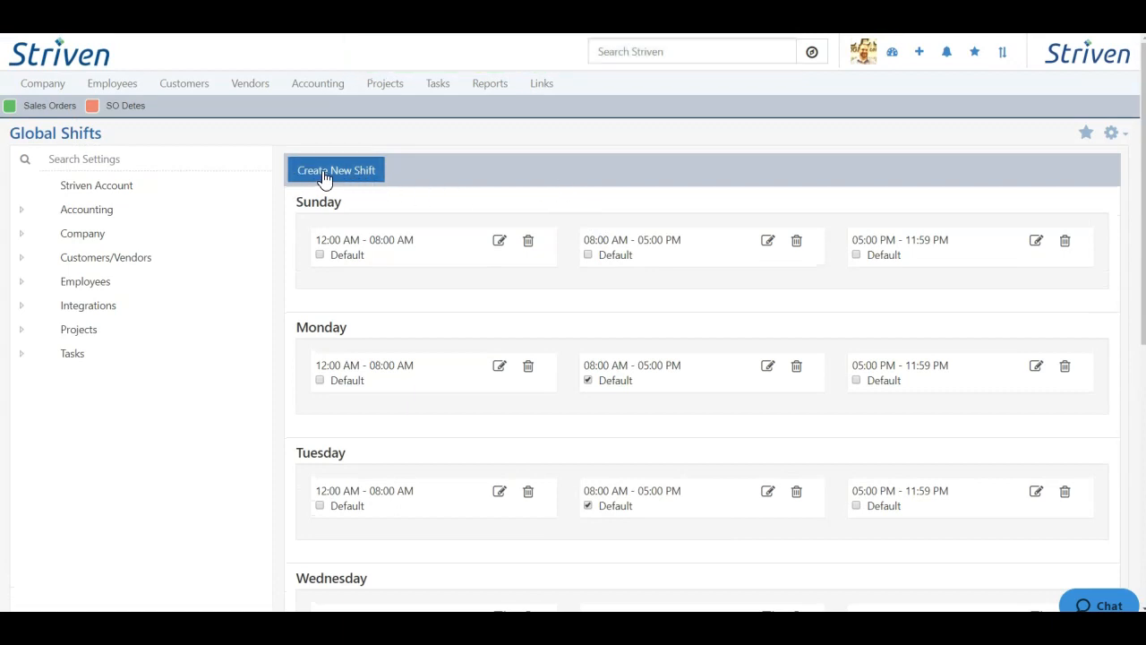
key("alt+Left")
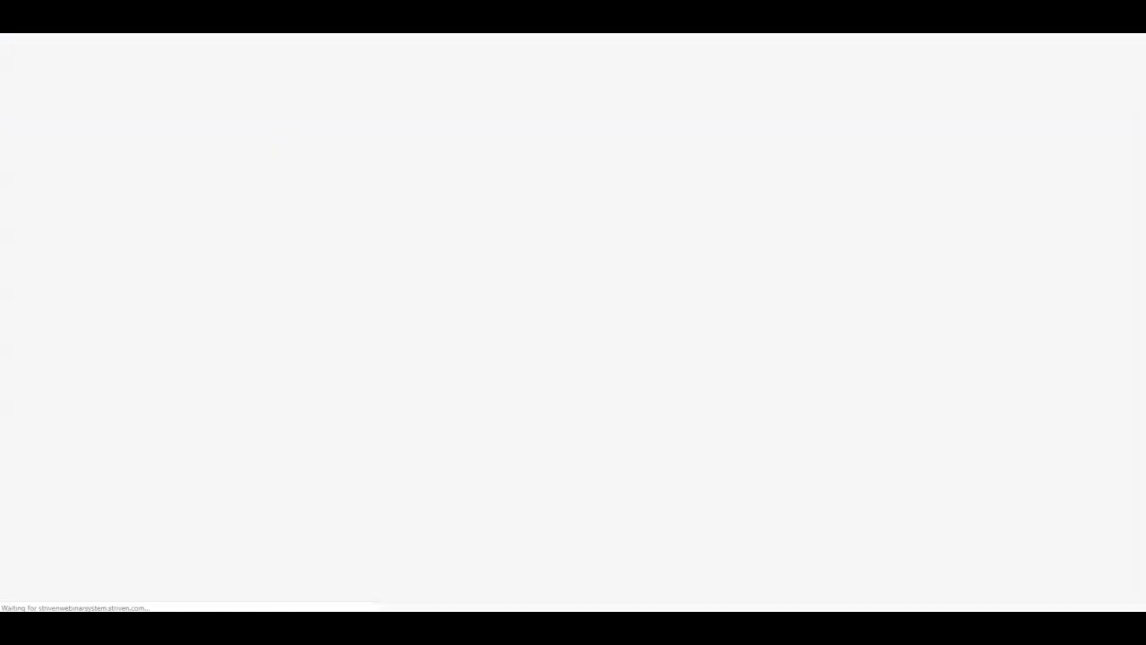
scroll(699, 248, "up", 2)
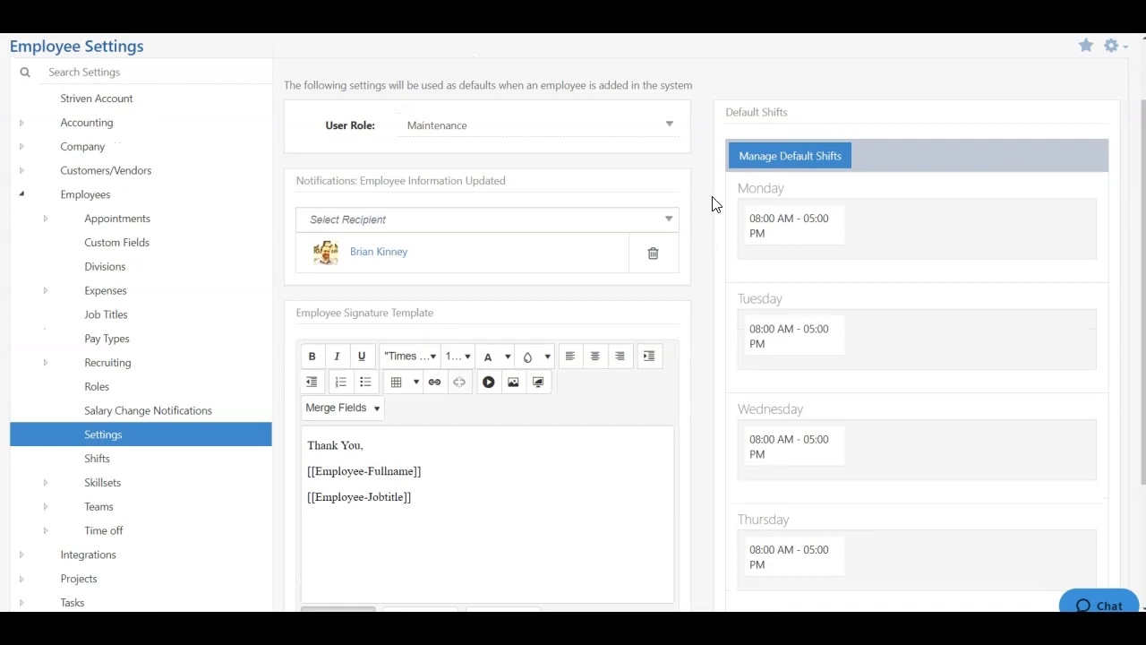
- Apply the Thank You / full name / job title signature template to all employees' signatures
scroll(699, 309, "down", 2)
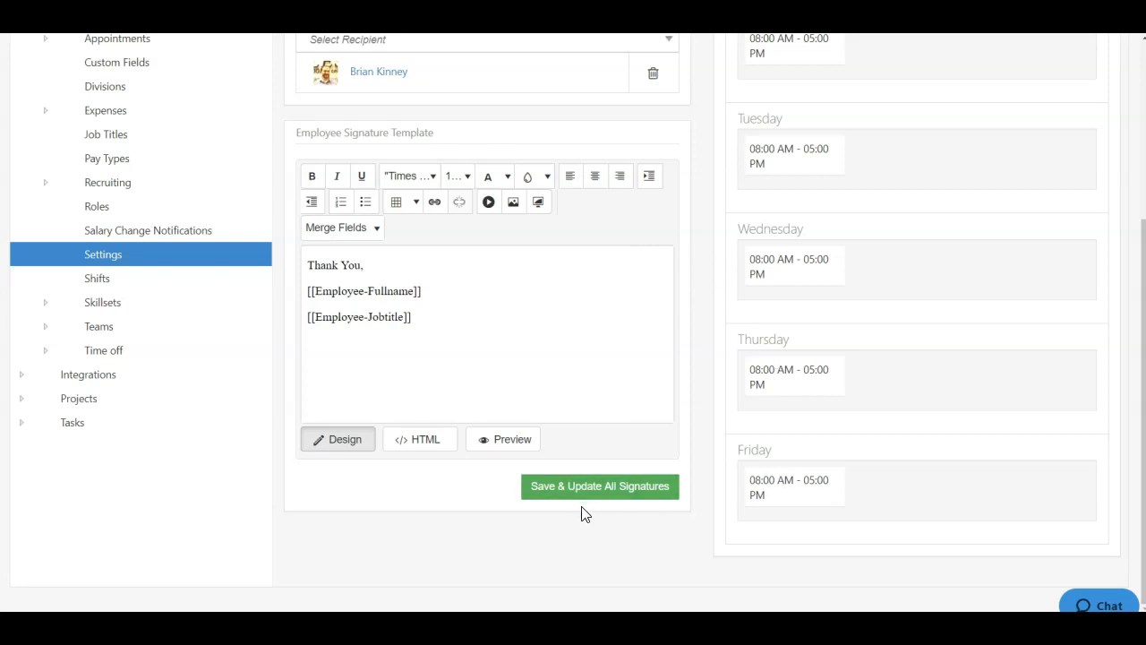
left_click(601, 494)
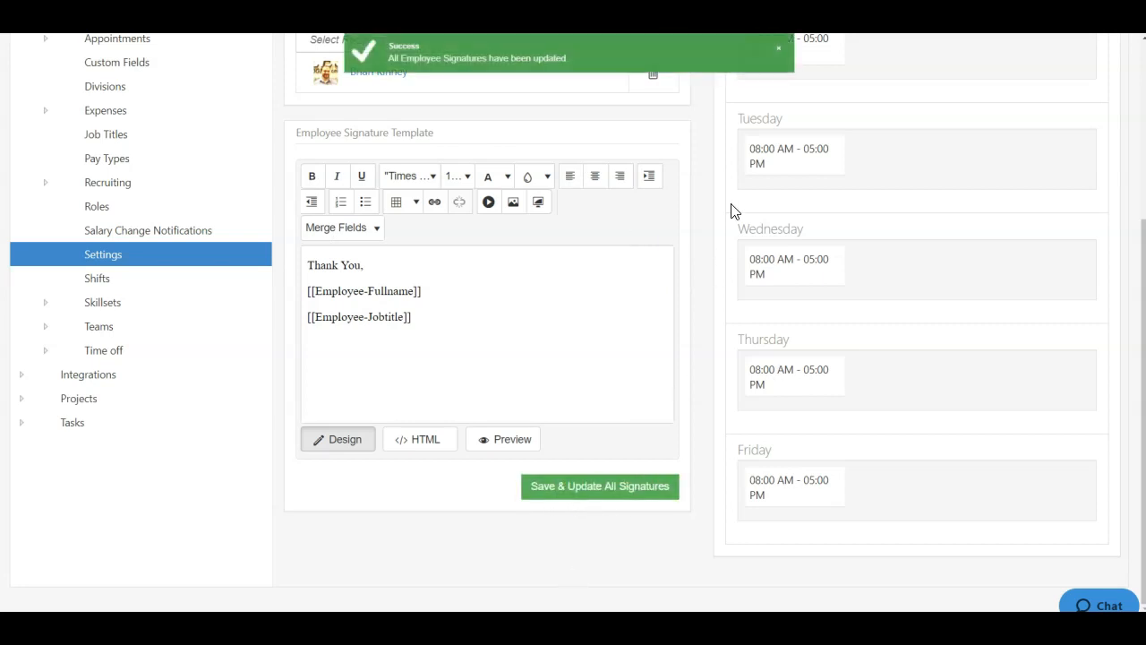
left_click(778, 48)
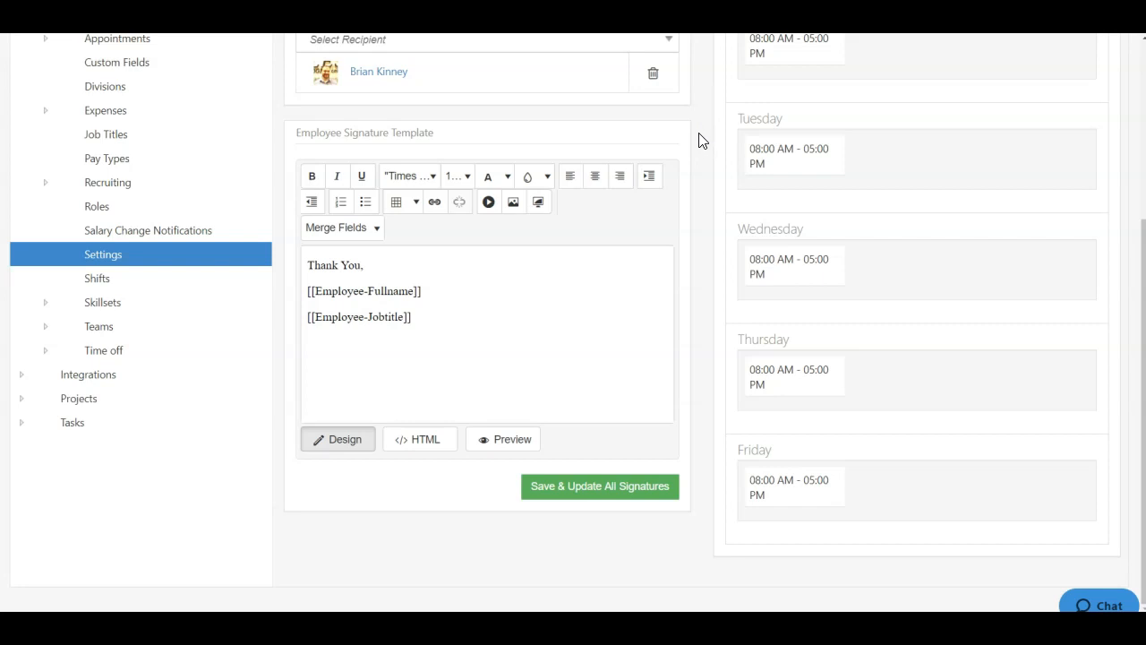
scroll(700, 141, "up", 2)
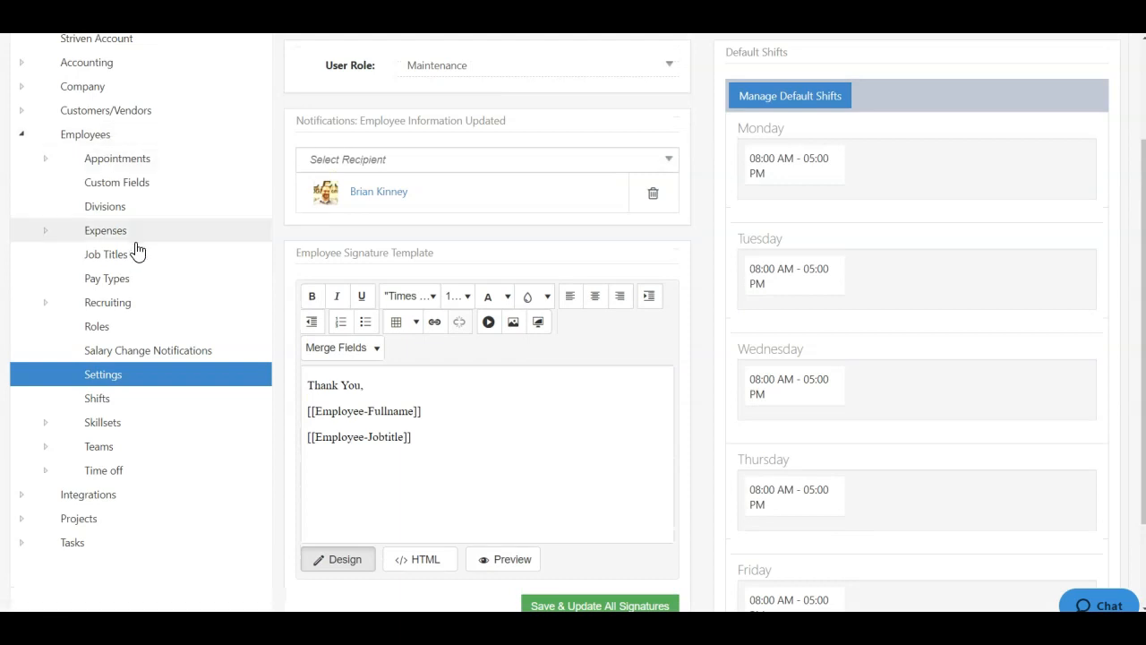
left_click(107, 259)
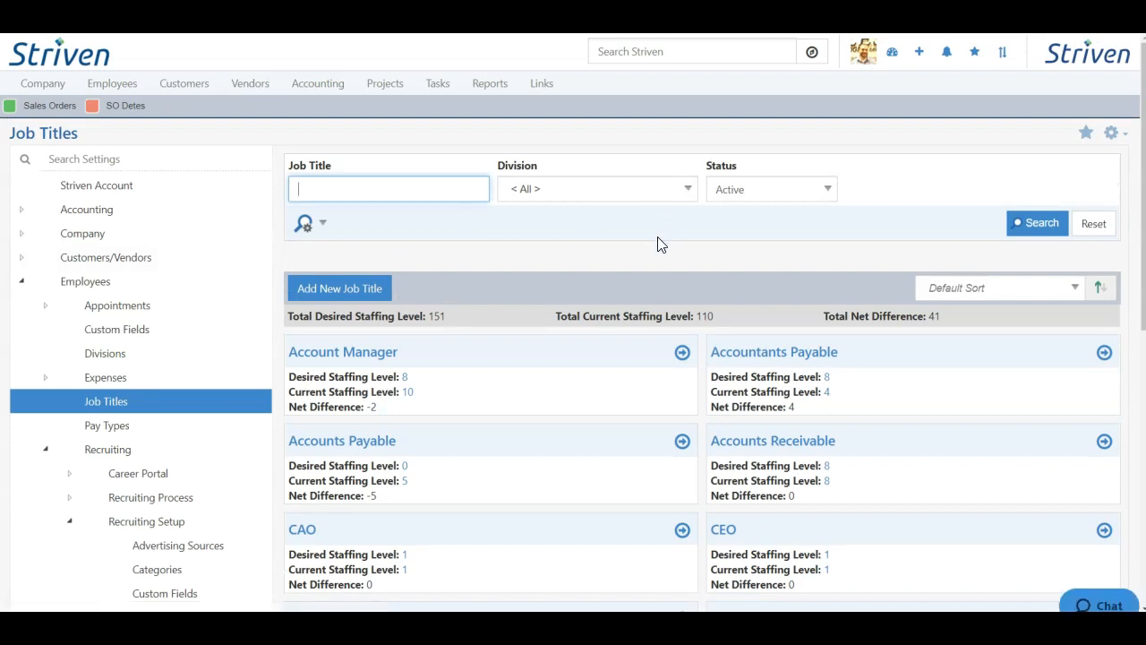
- Check the Job Titles Division and Status filters, leaving the status on Active
scroll(642, 234, "down", 3)
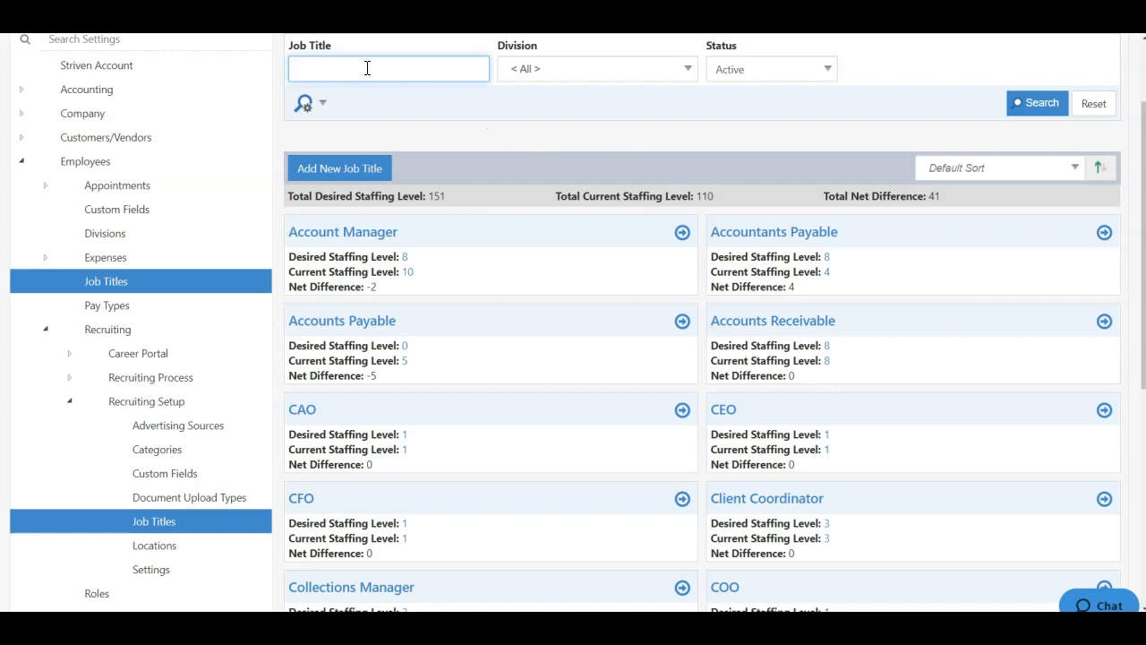
left_click(643, 71)
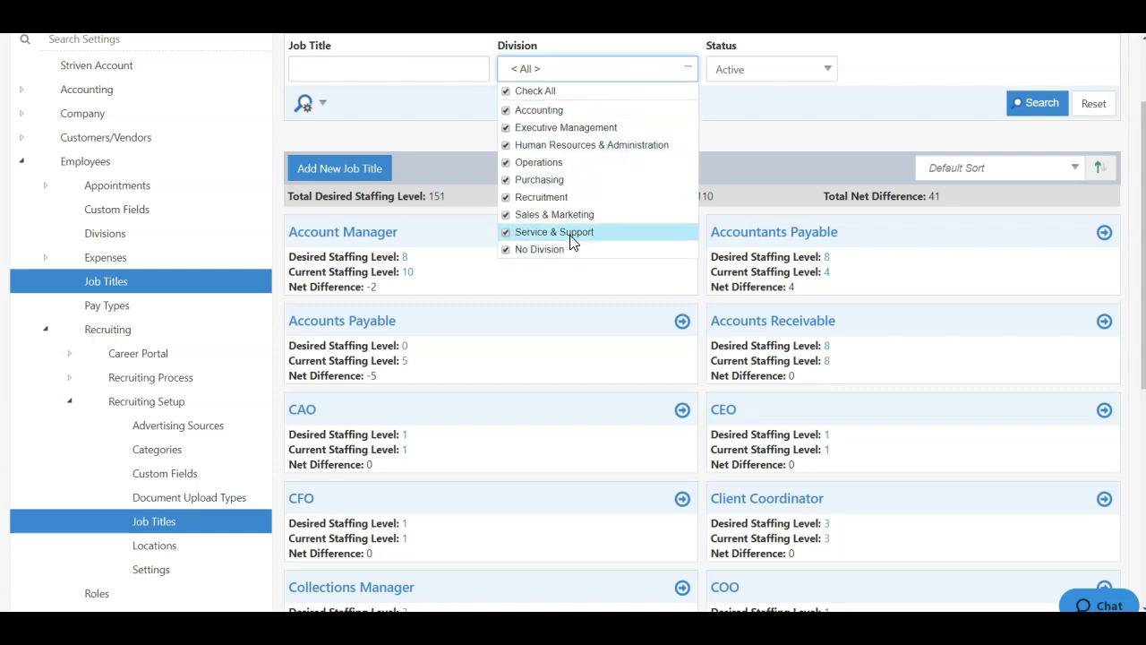
left_click(779, 108)
left_click(822, 72)
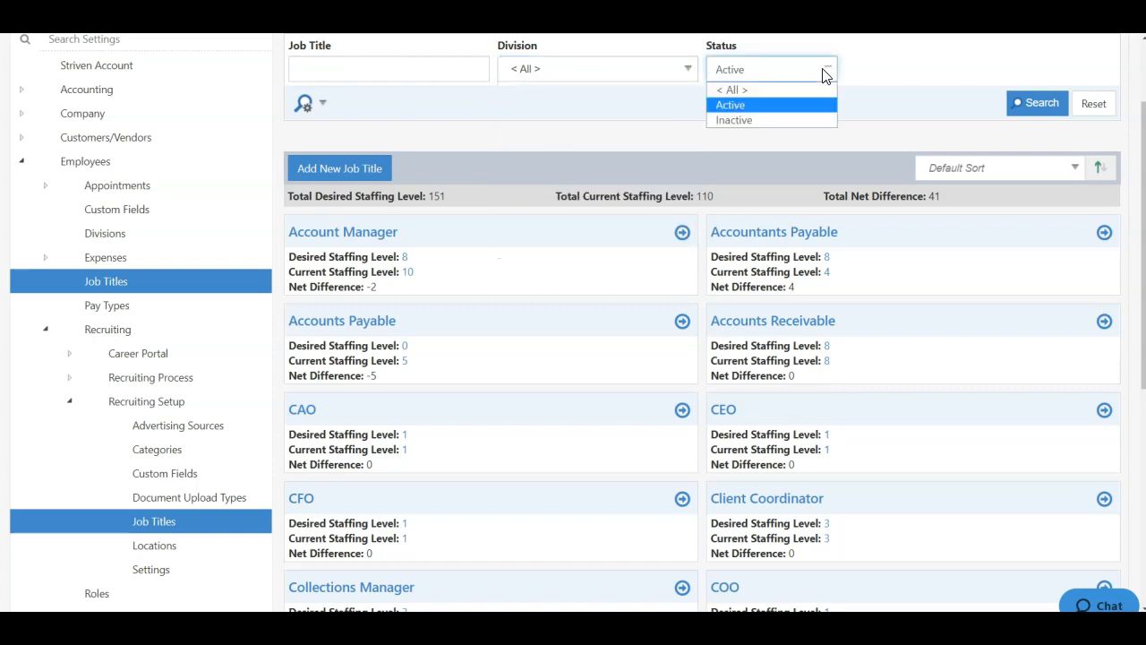
left_click(886, 92)
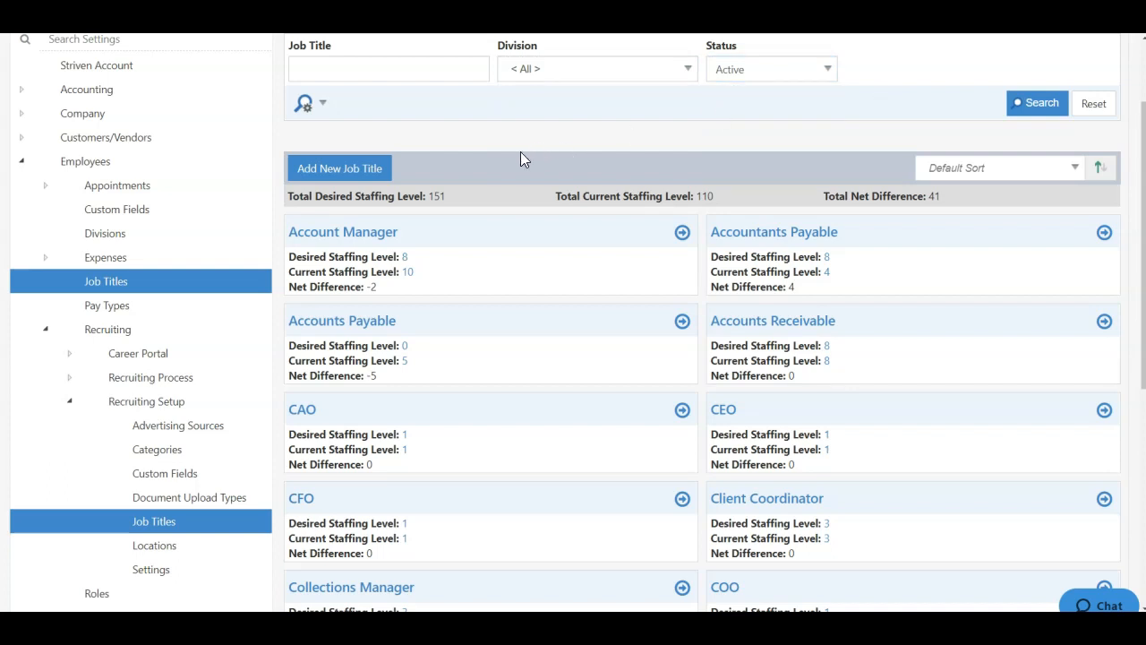
left_click(350, 176)
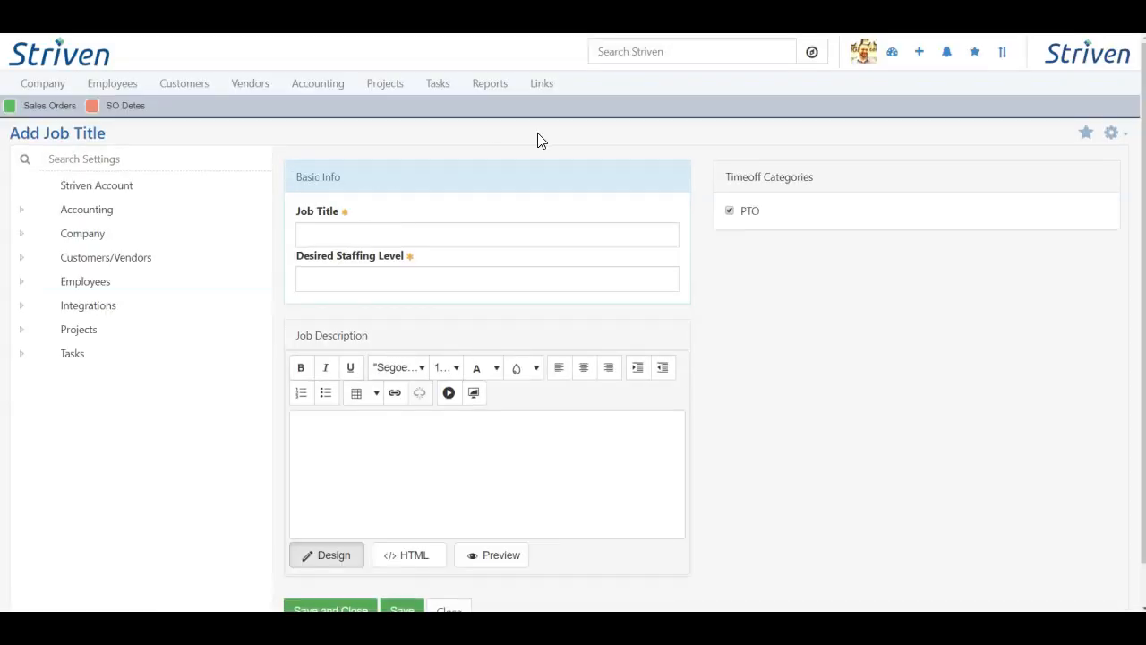
- Enter the job title 'Customer Care Associate' with a desired staffing level of 4
left_click(495, 237)
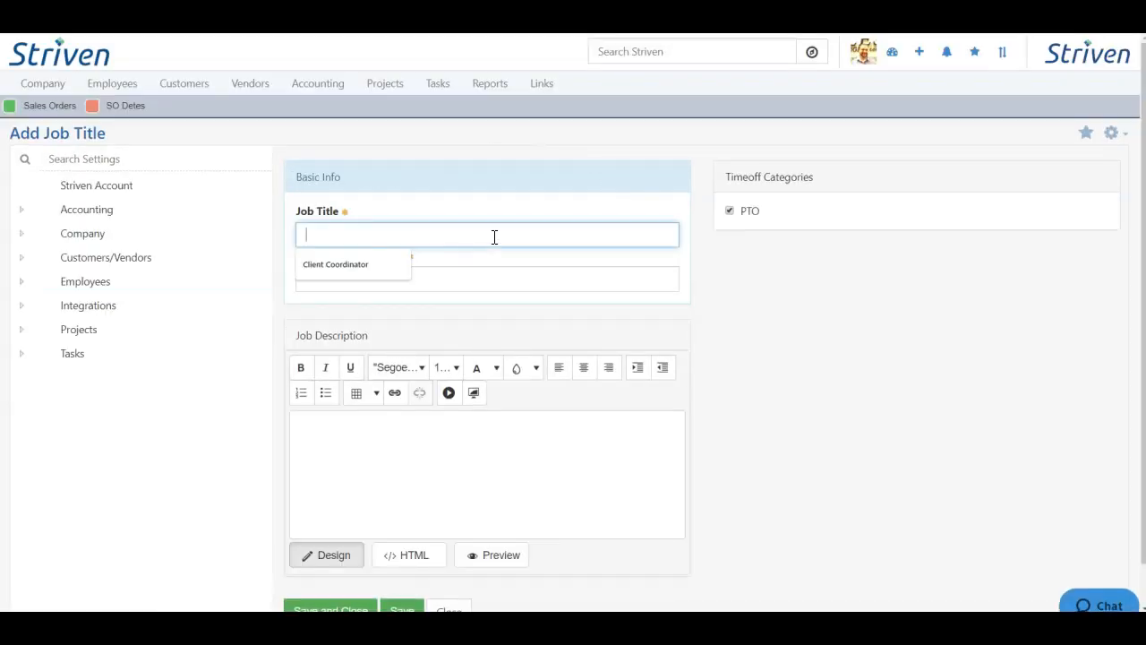
type("Customer Care Associate")
left_click(399, 277)
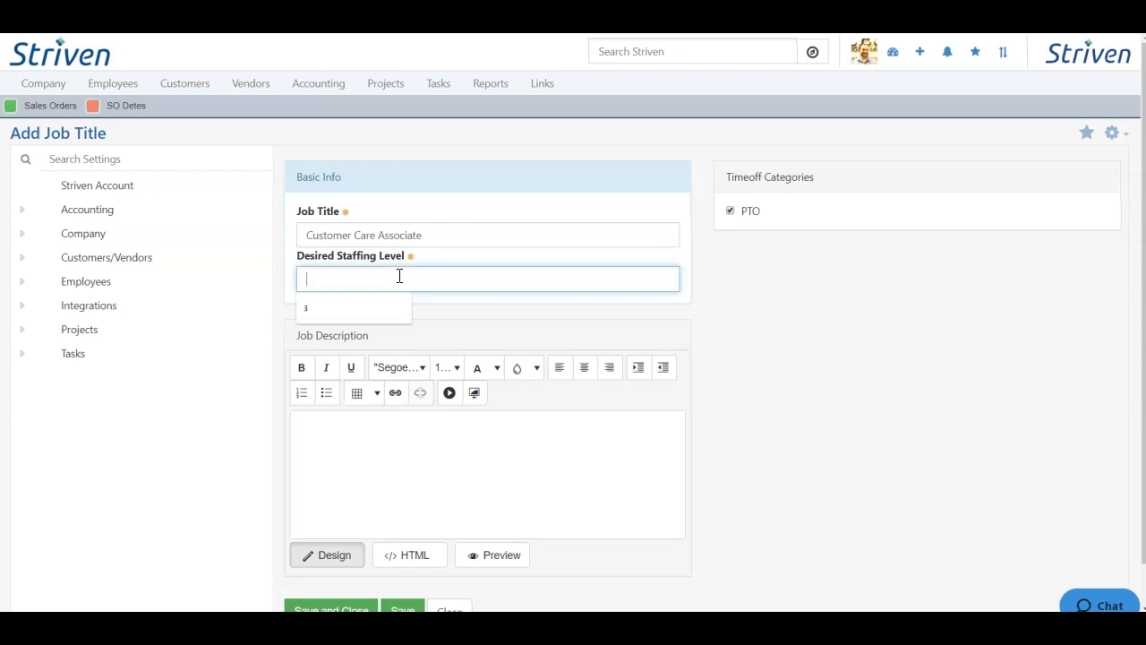
type("4")
left_click(498, 315)
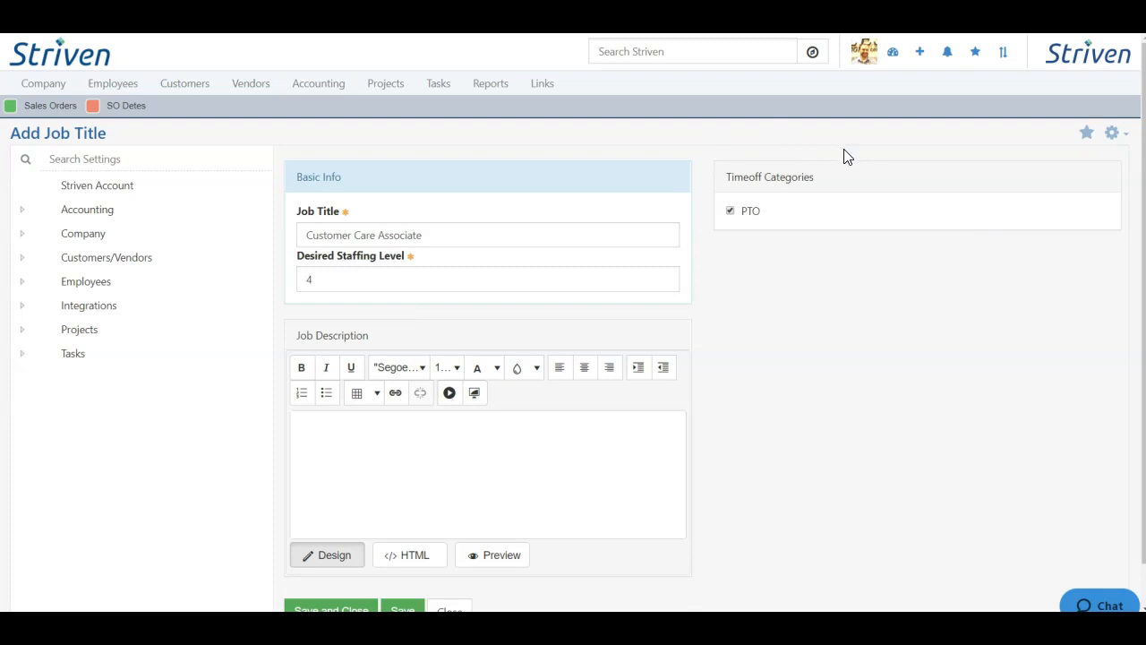
- Keep PTO as the time-off category, toggle the description's HTML view, and save the job title
left_click(729, 212)
left_click(730, 212)
scroll(754, 363, "down", 1)
left_click(334, 403)
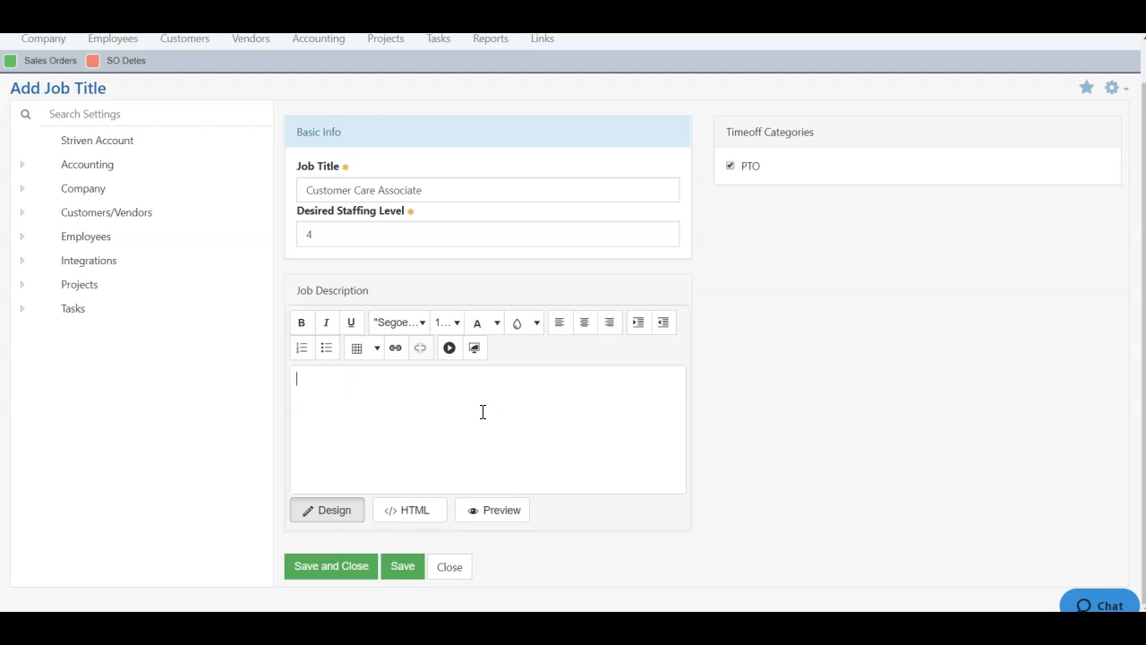
left_click(417, 509)
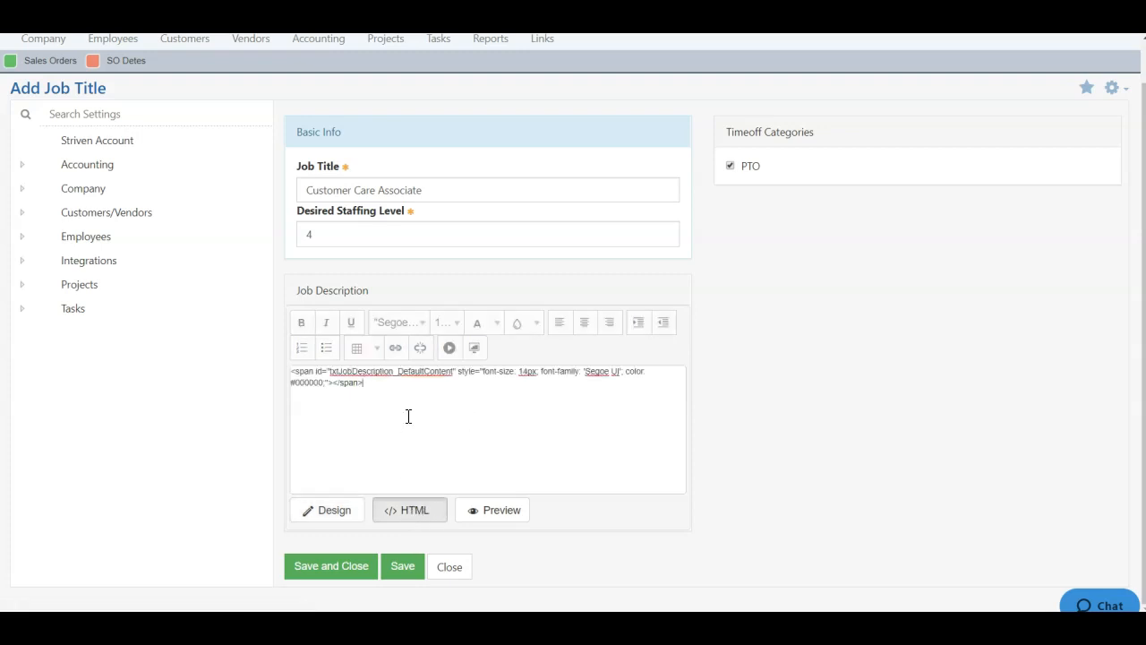
left_click(335, 517)
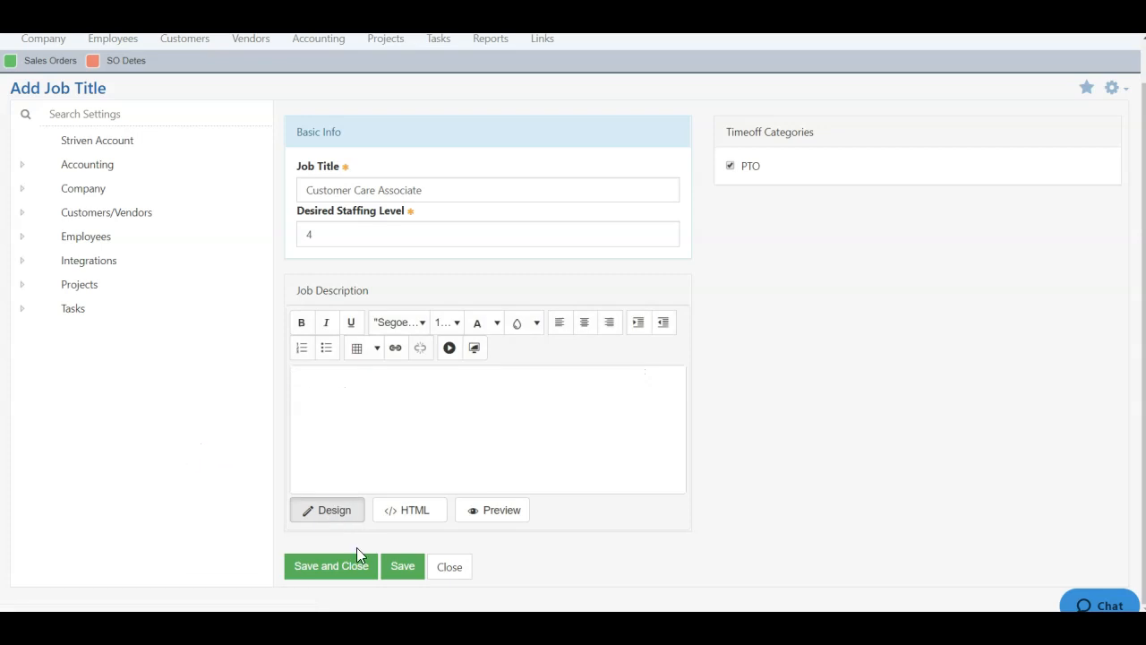
left_click(346, 573)
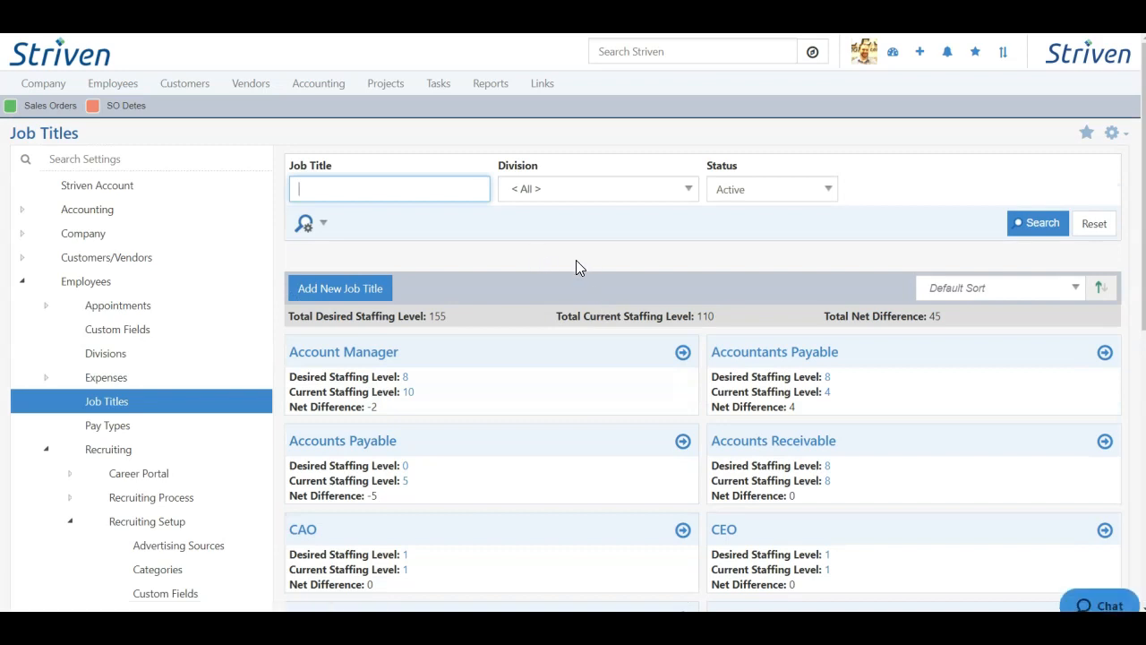
scroll(577, 267, "down", 3)
scroll(582, 292, "down", 1)
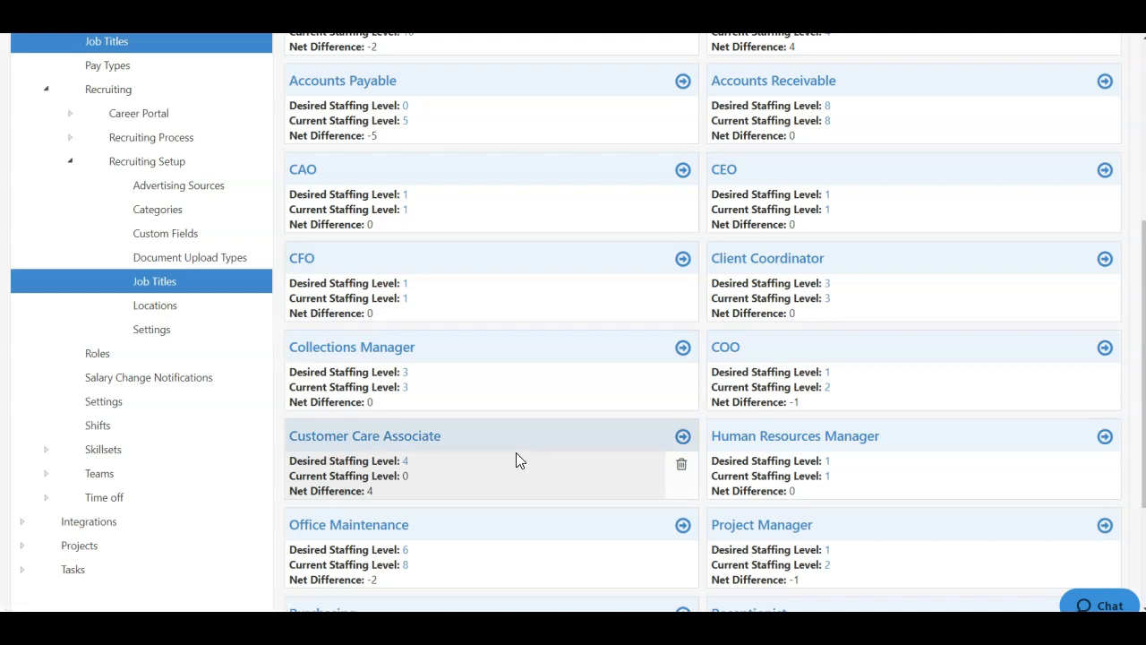
scroll(501, 459, "up", 5)
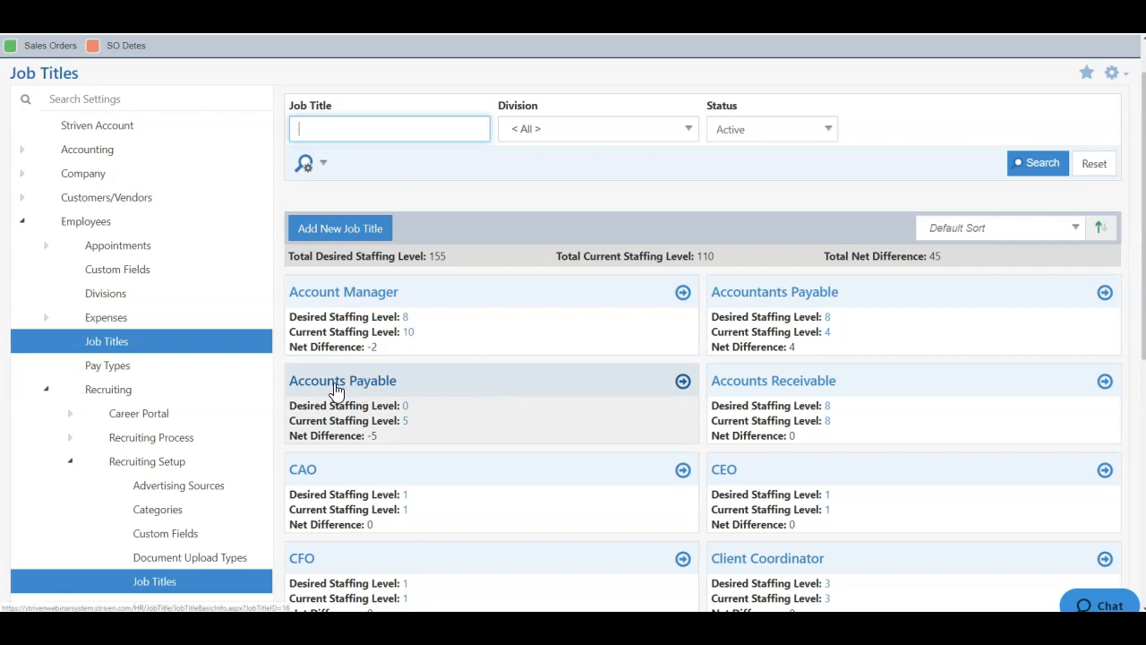
left_click(329, 297)
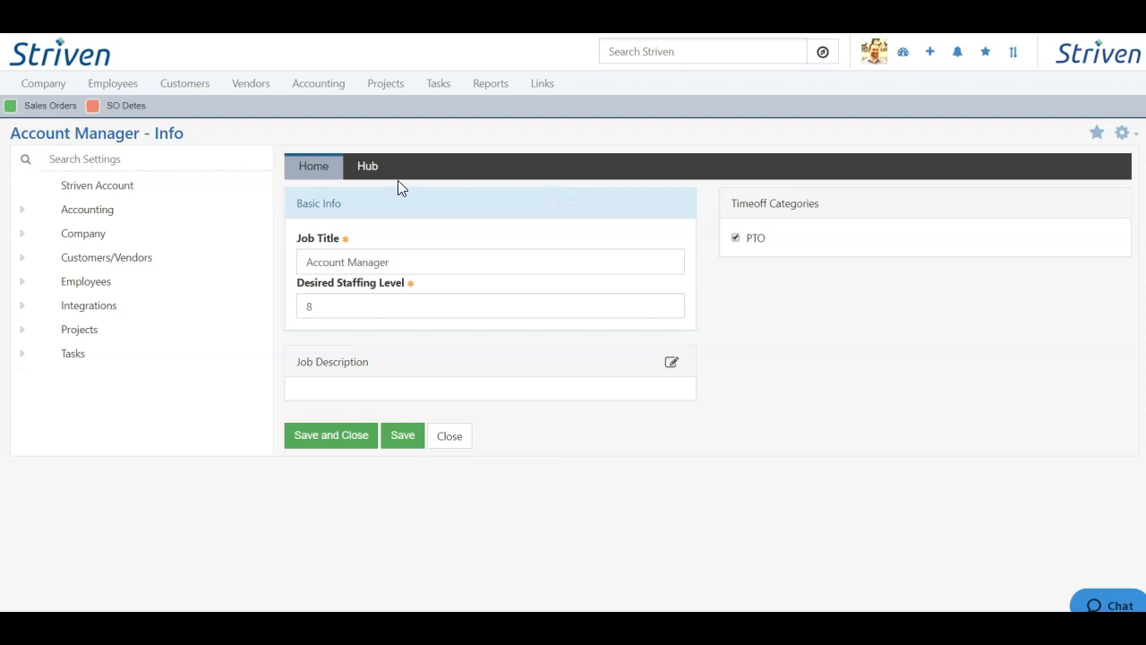
left_click(368, 170)
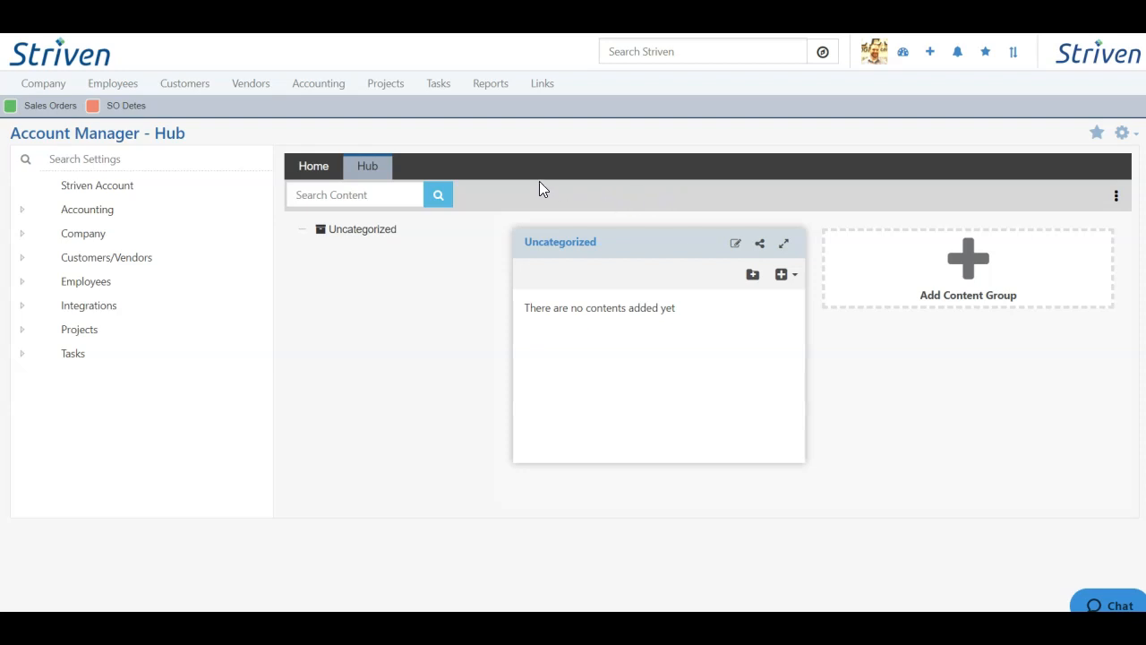
left_click(309, 168)
left_click(315, 438)
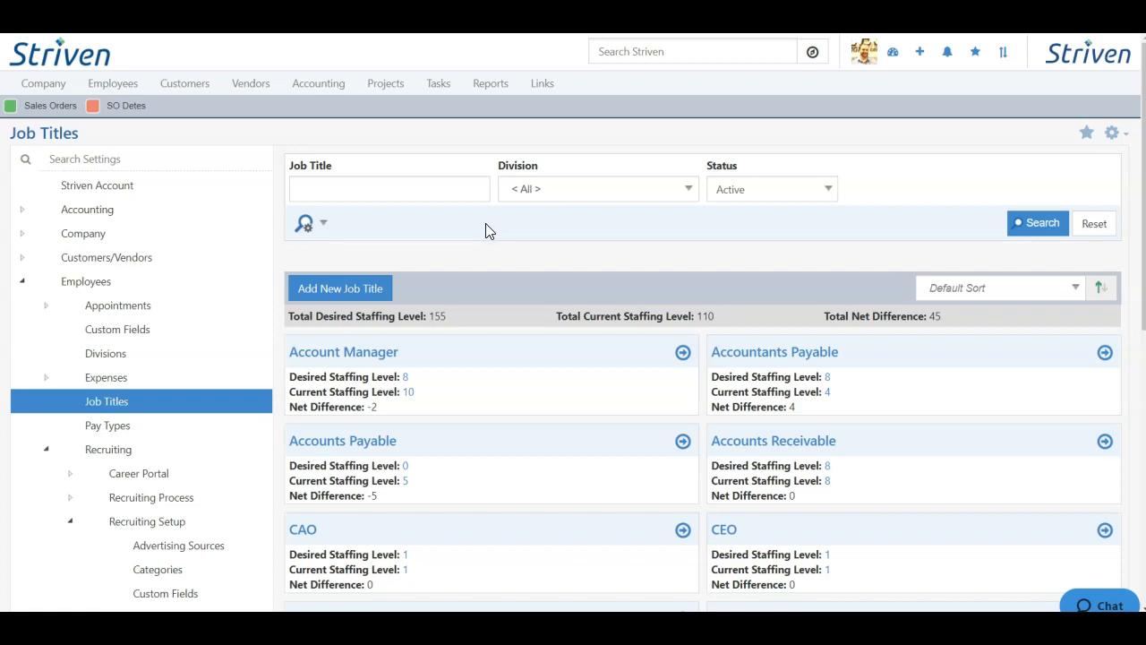
- Collapse Recruiting and go to Global Shifts to review each weekday's shifts
left_click(46, 450)
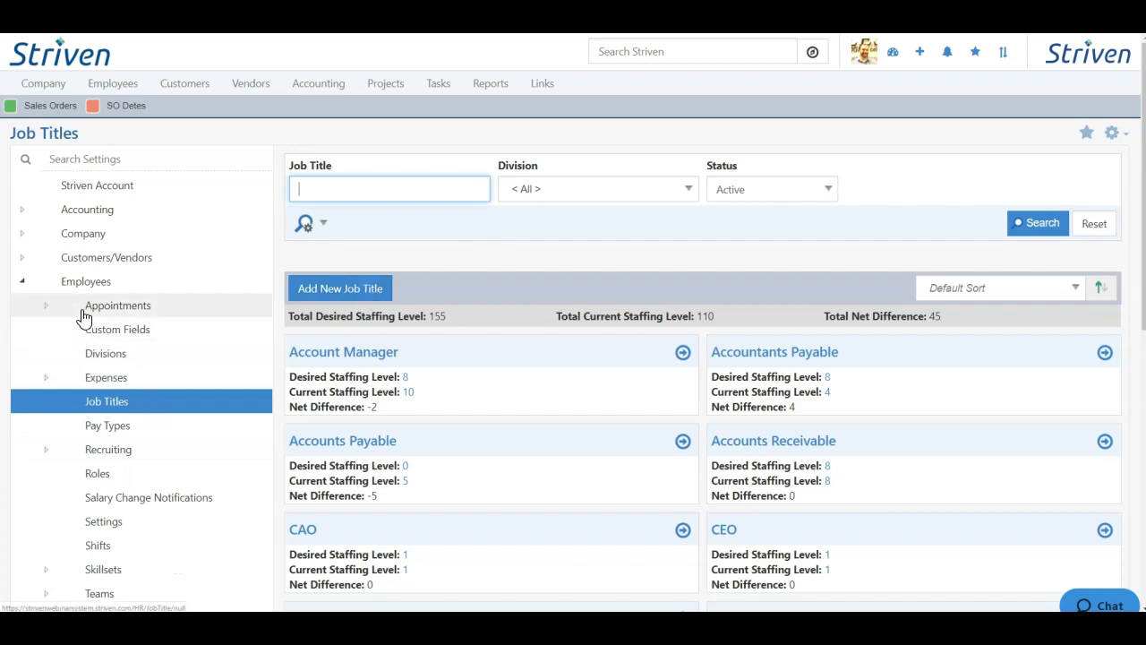
left_click(105, 551)
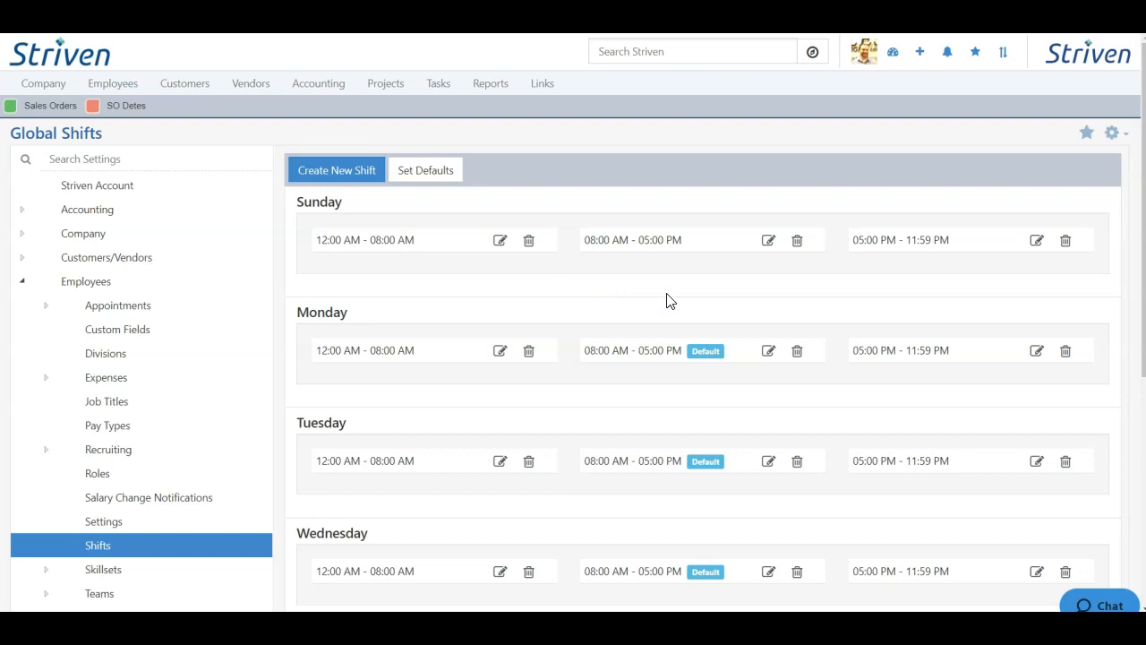
scroll(666, 301, "down", 2)
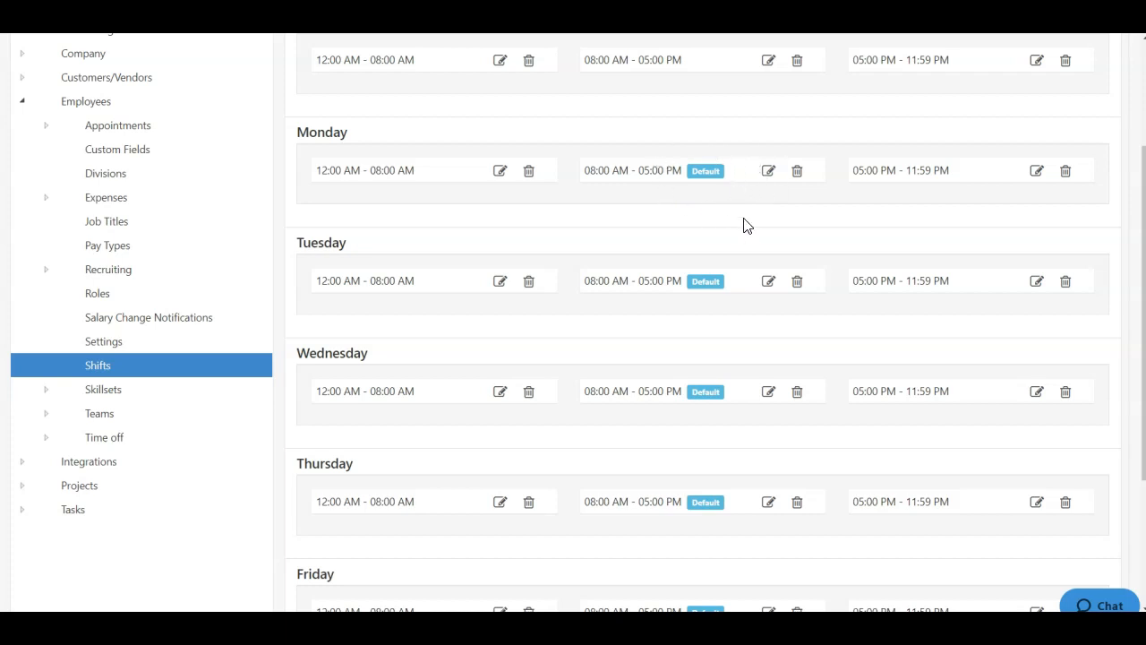
scroll(743, 227, "up", 2)
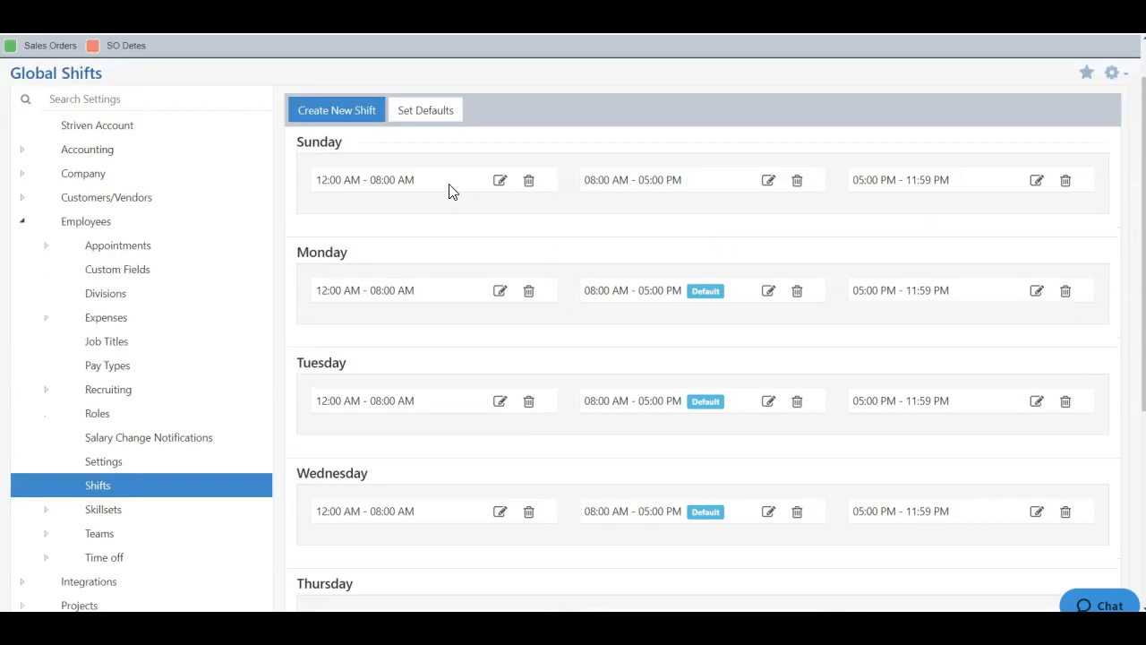
- Create a new shift starting at 6:00 AM and ending at 3:00 PM
left_click(337, 117)
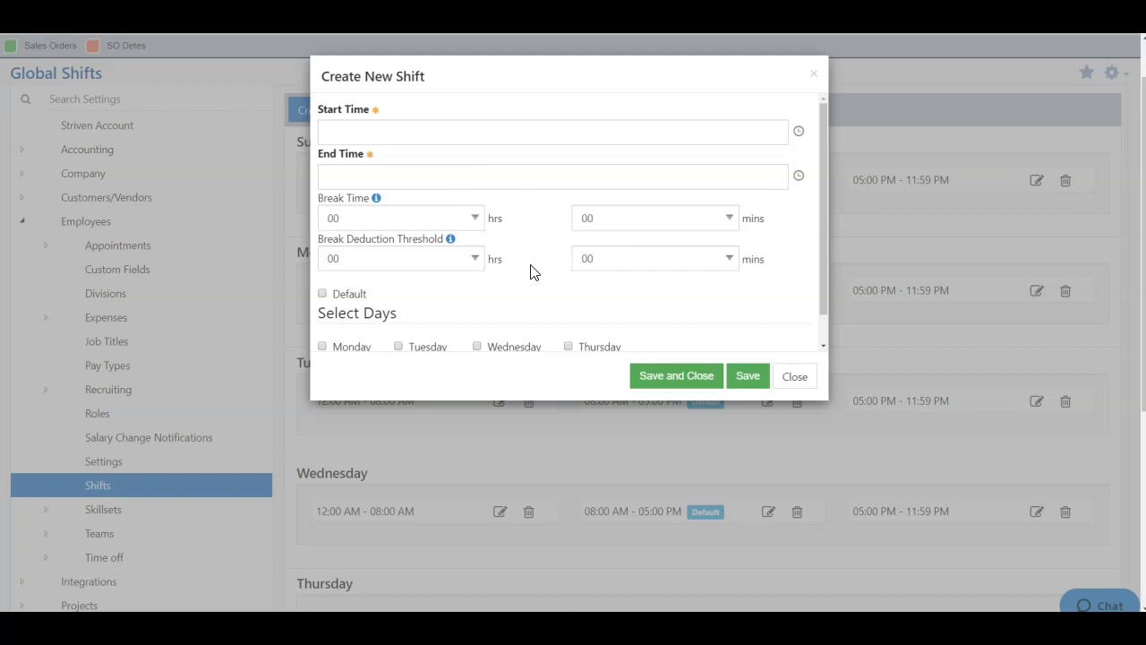
scroll(534, 272, "up", 1)
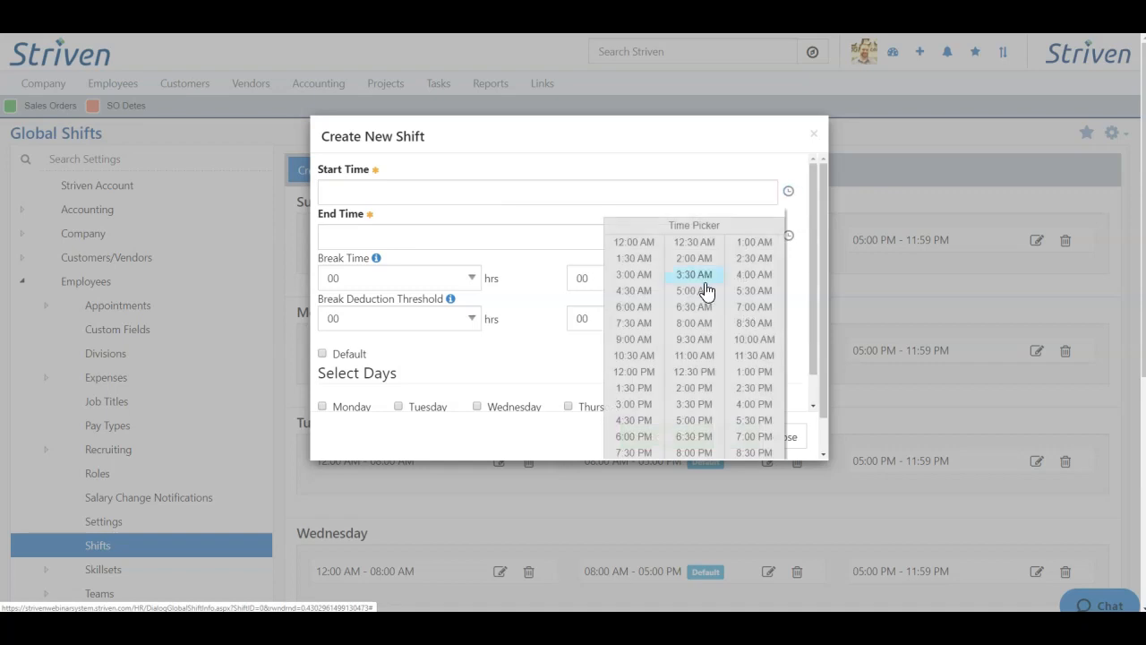
left_click(642, 315)
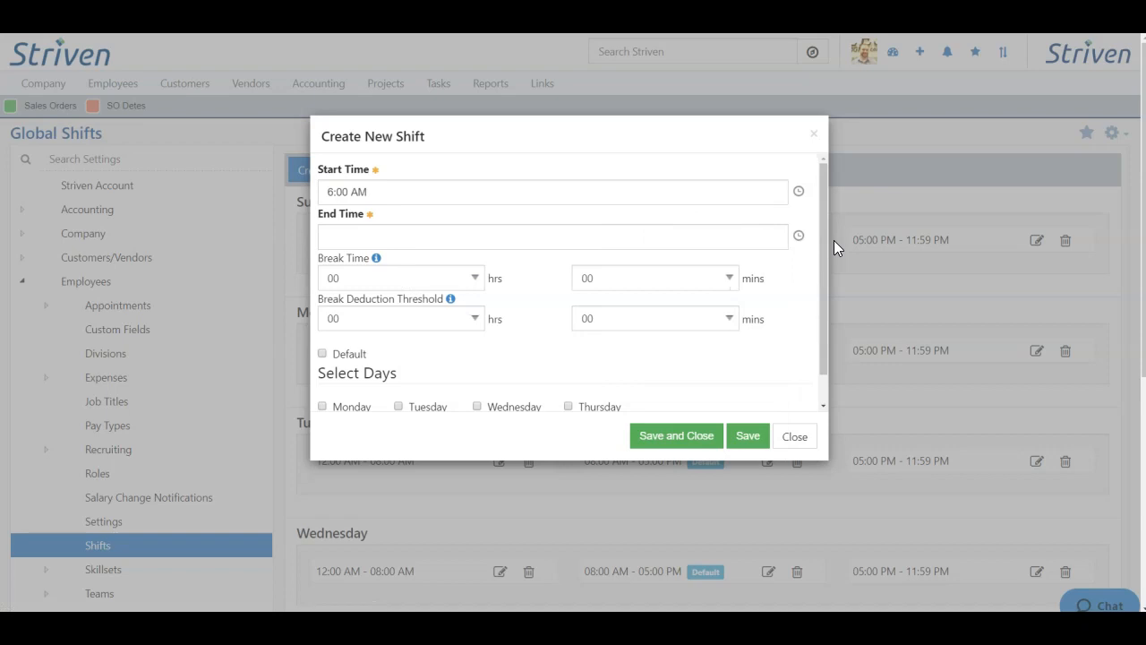
left_click(800, 238)
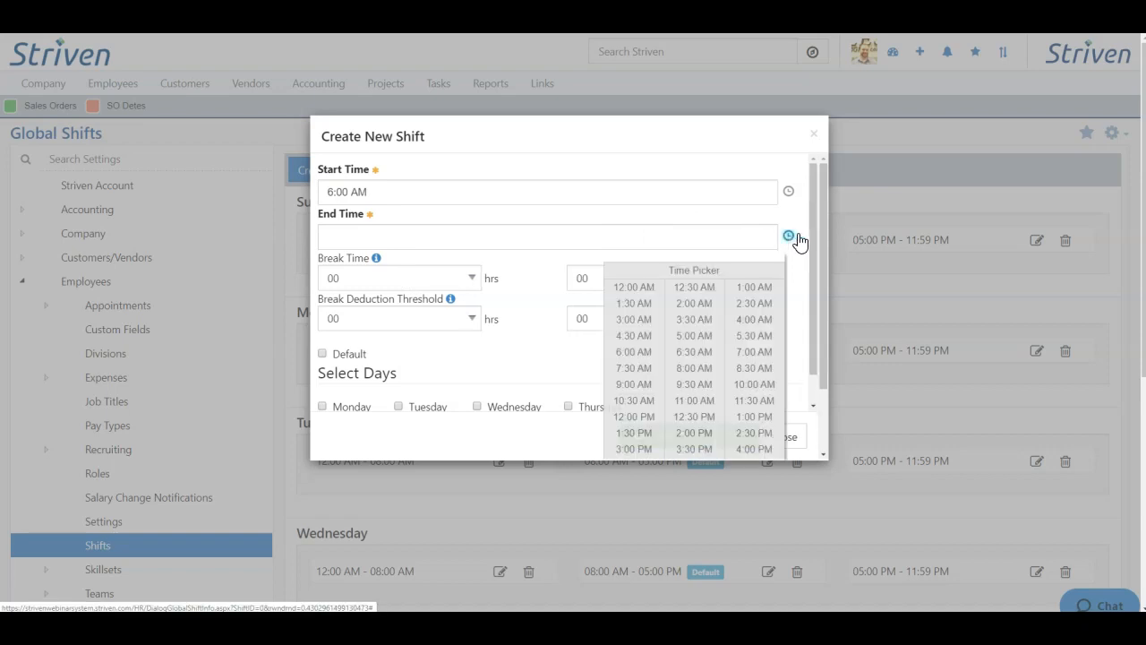
scroll(707, 370, "down", 2)
left_click(634, 367)
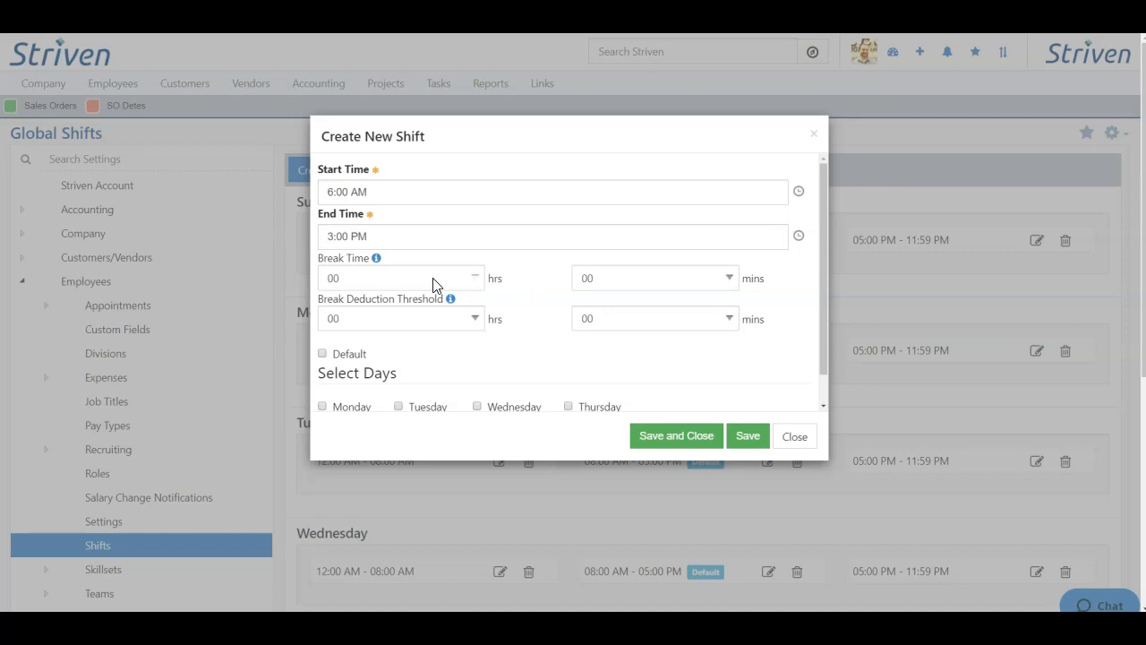
left_click(358, 281)
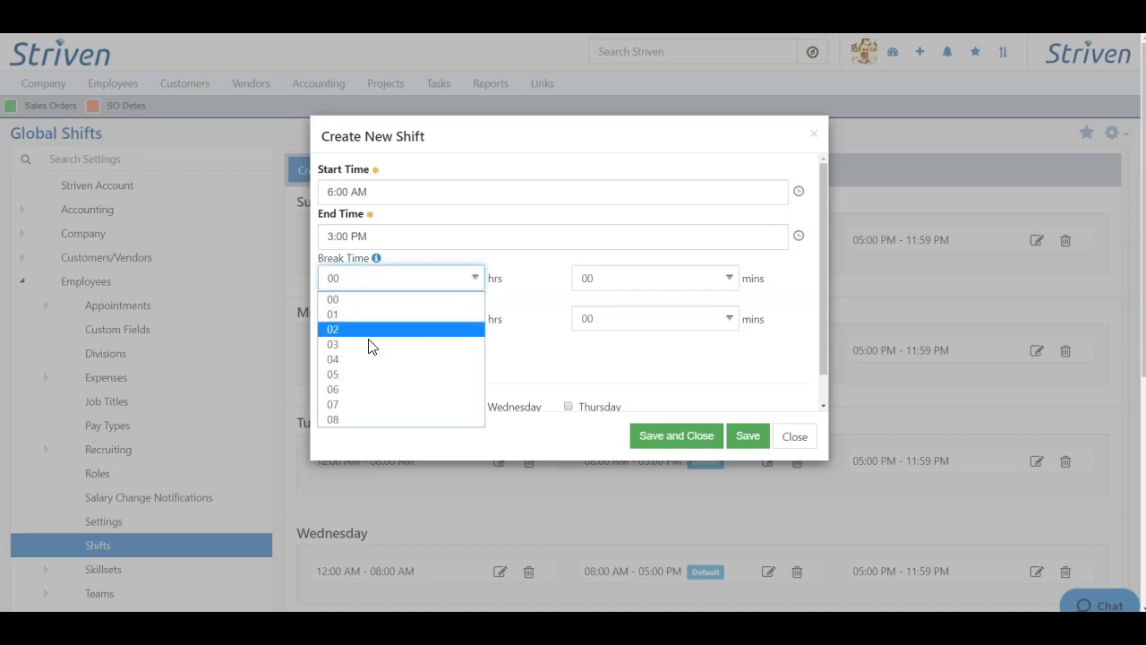
- Set the break time to 1 hour and the break deduction threshold to 1 hour
left_click(616, 279)
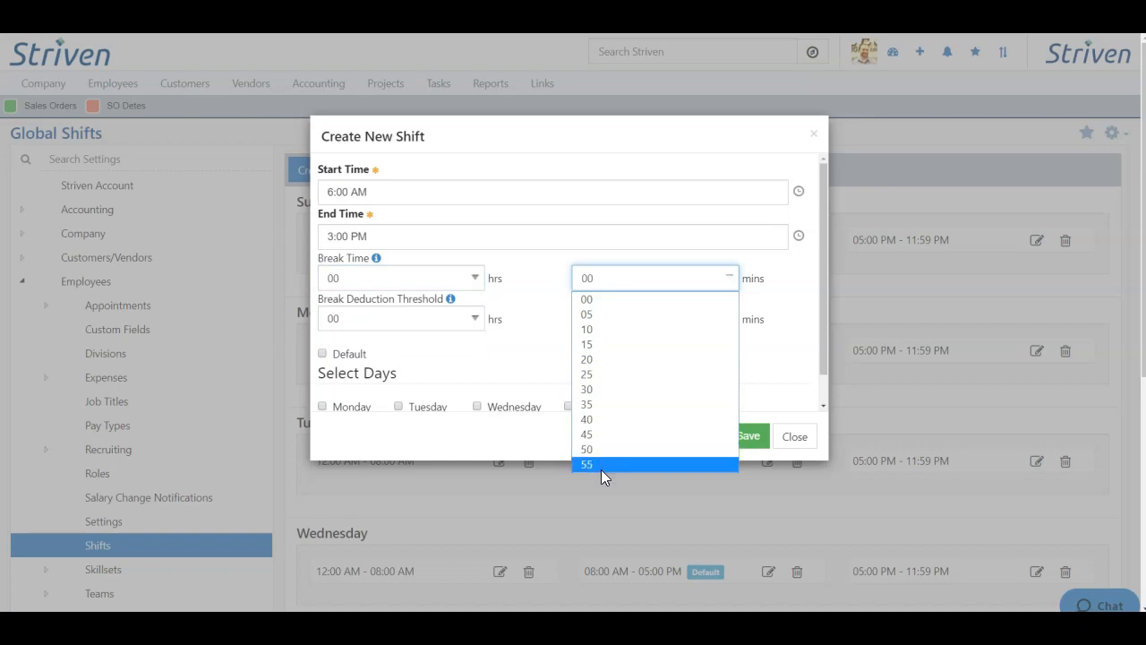
left_click(466, 276)
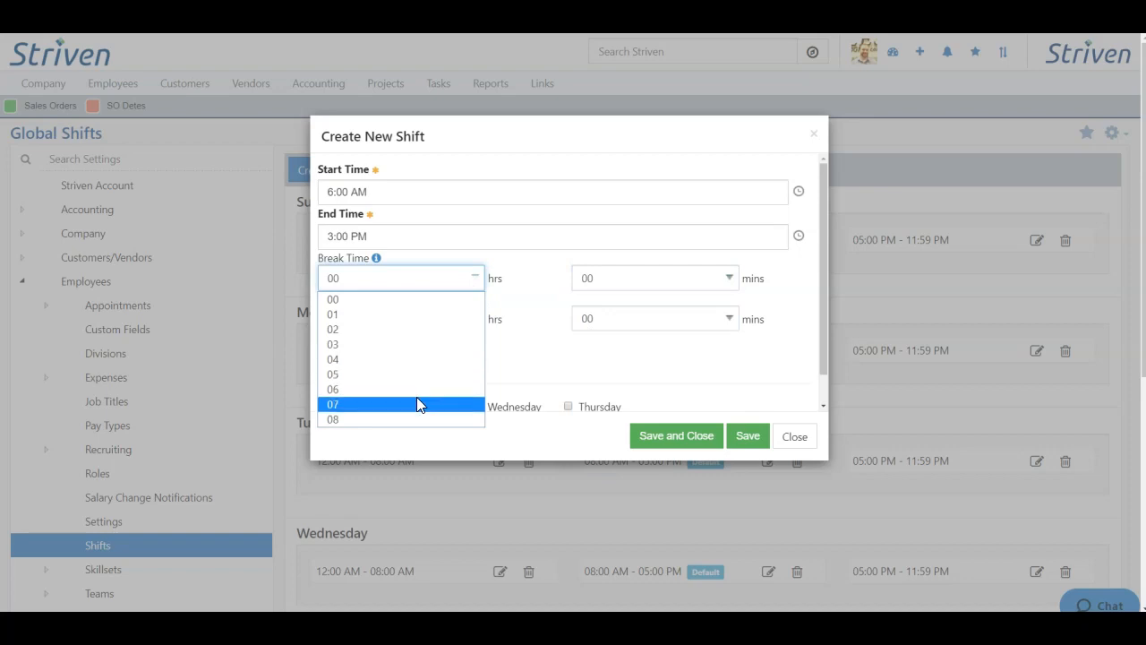
left_click(387, 315)
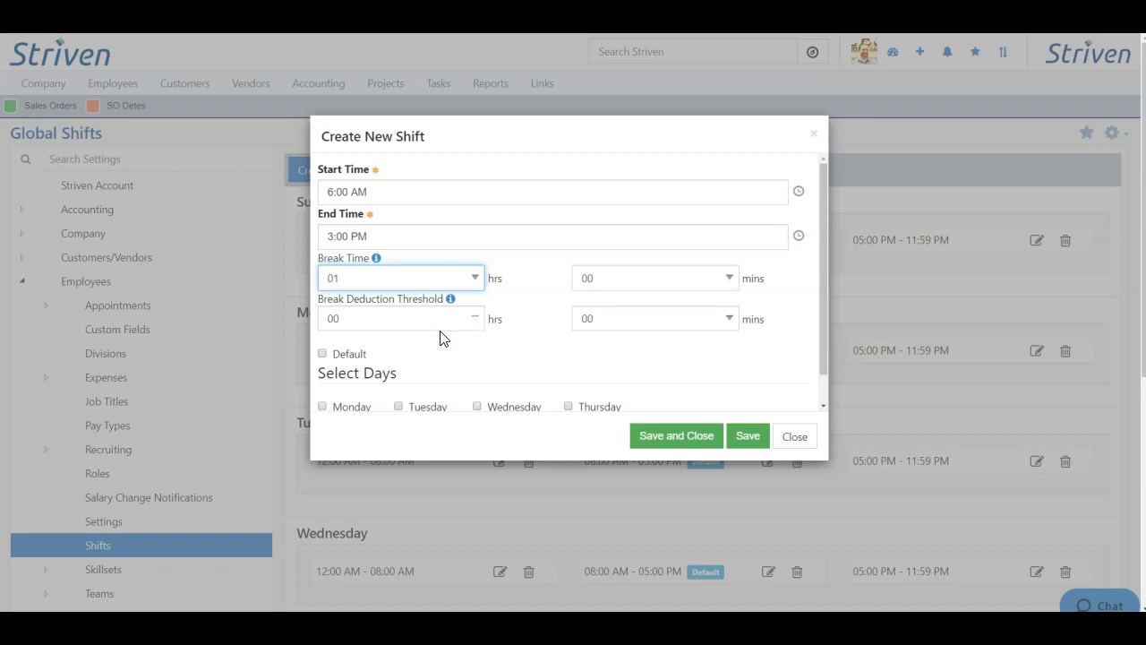
left_click(473, 321)
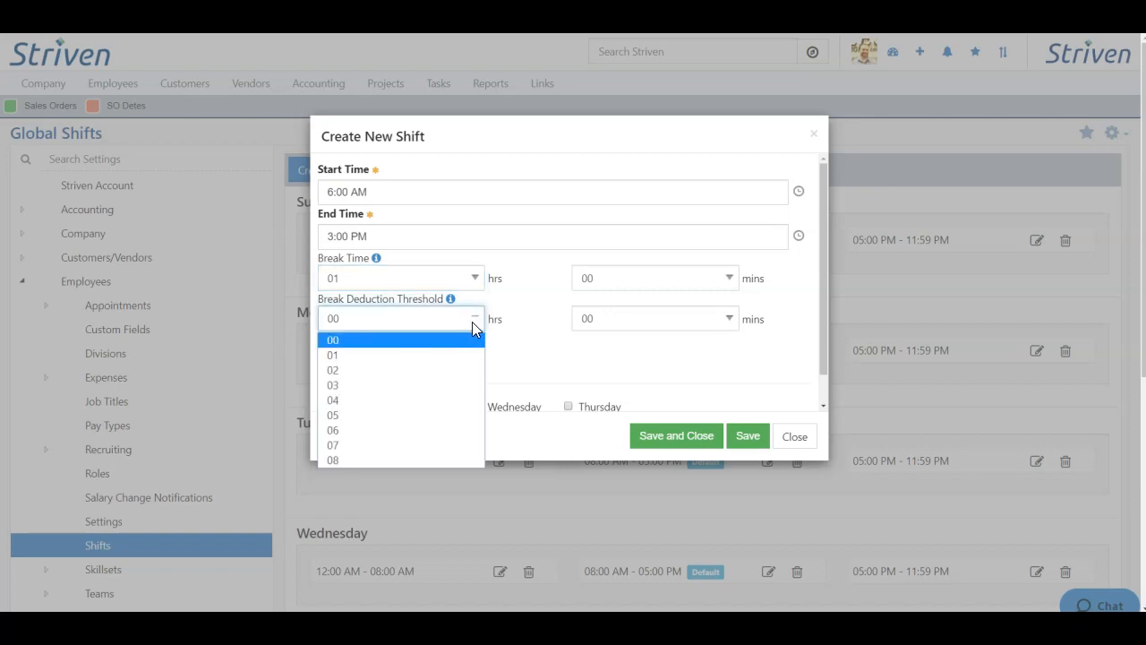
left_click(626, 319)
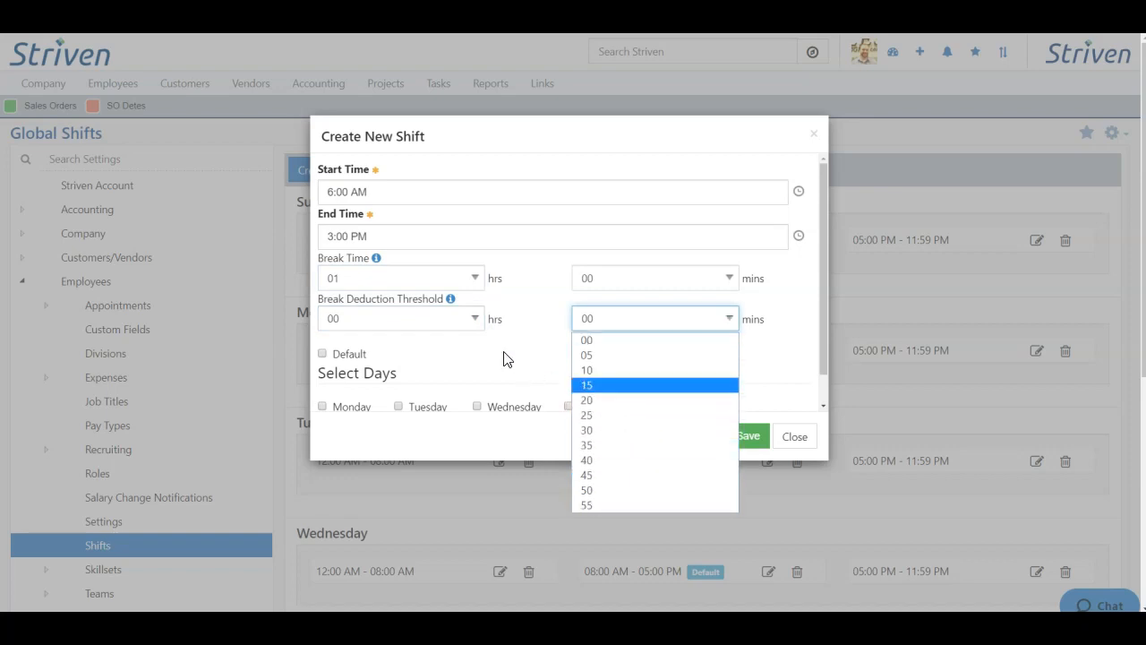
left_click(619, 504)
left_click(607, 320)
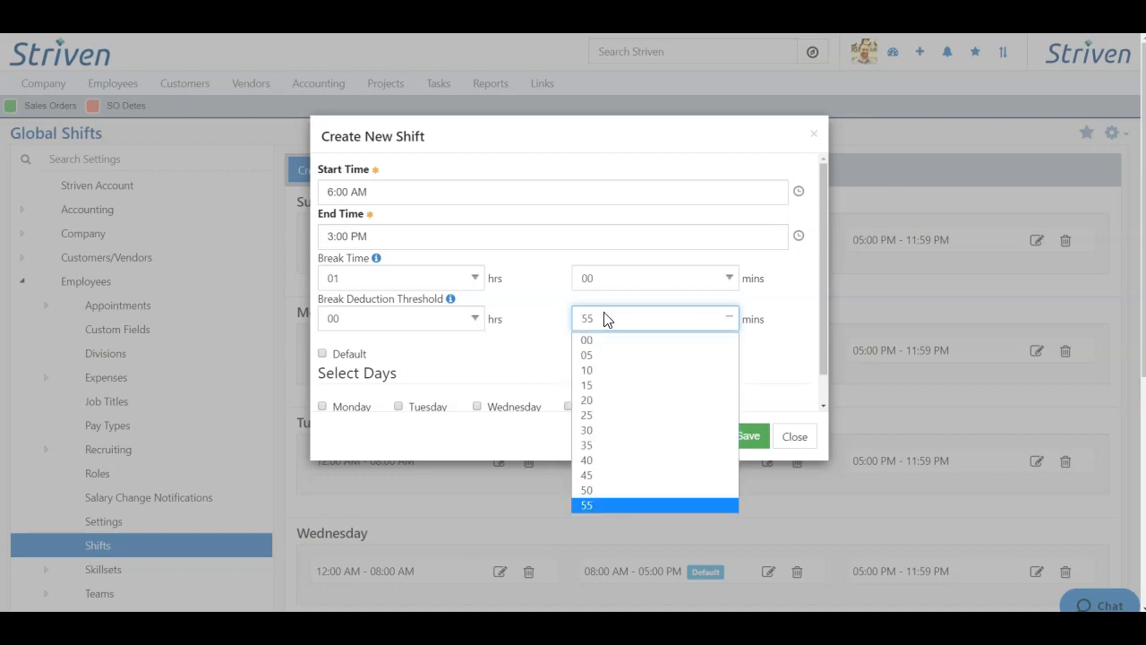
left_click(591, 344)
left_click(429, 324)
left_click(361, 358)
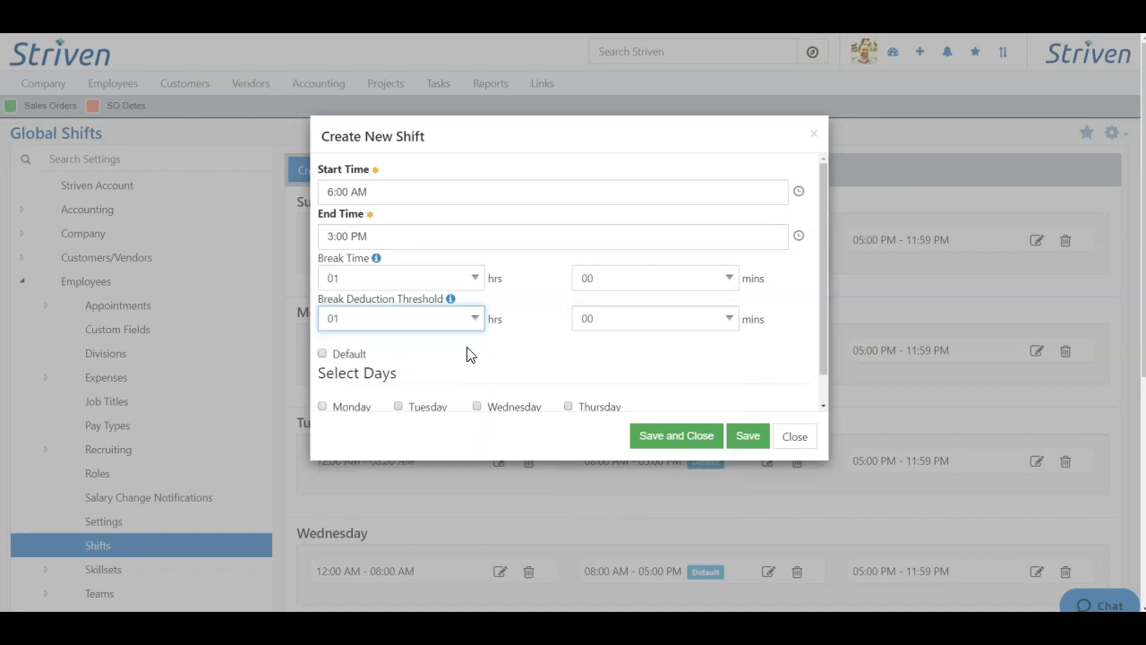
- Leave the shift non-default and apply it to Monday through Friday
left_click(521, 299)
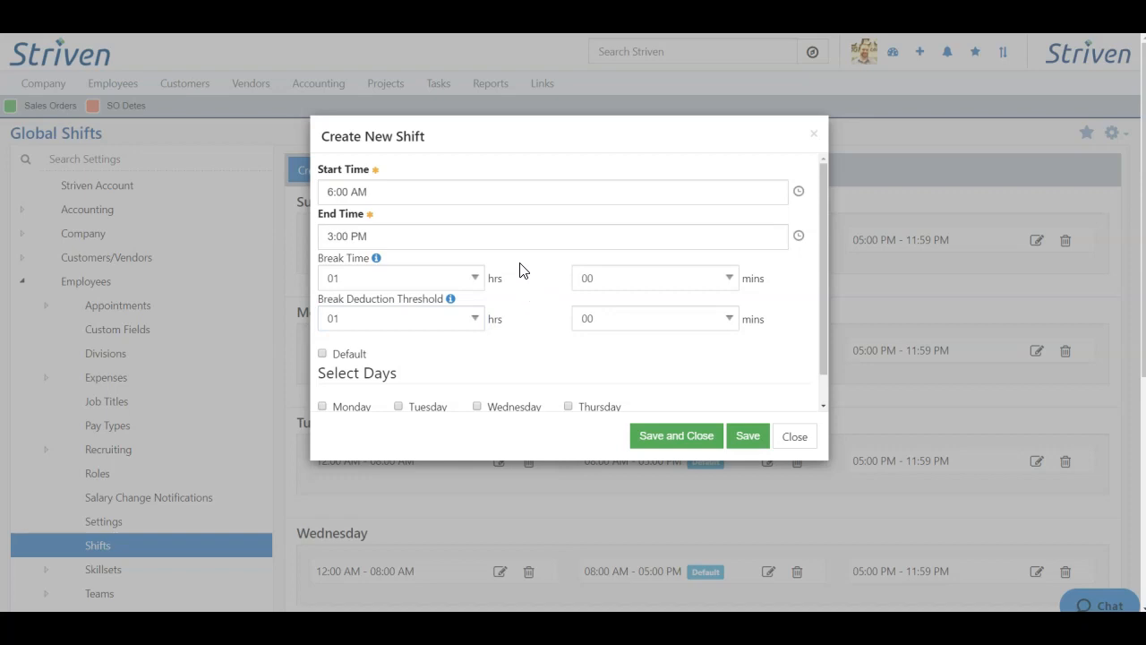
mouse_move(376, 259)
mouse_move(453, 308)
left_click(349, 356)
left_click(349, 356)
scroll(430, 336, "down", 1)
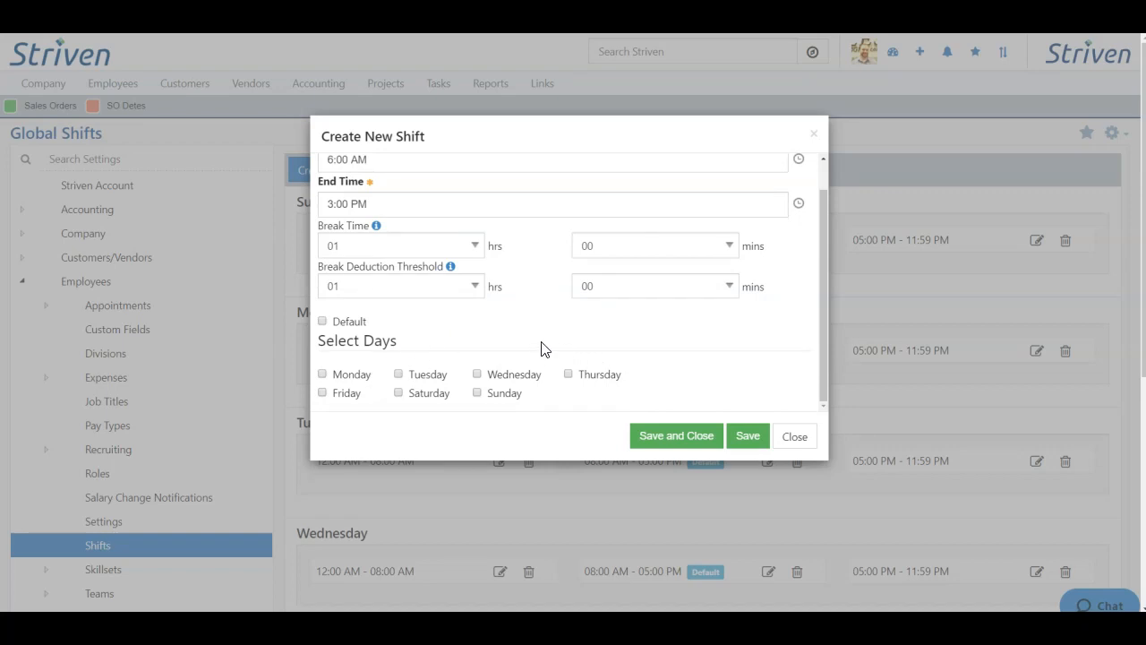
left_click(321, 376)
left_click(399, 373)
left_click(568, 373)
left_click(477, 376)
left_click(323, 394)
scroll(648, 363, "up", 1)
scroll(648, 369, "down", 1)
- Save the 06:00 AM - 03:00 PM shift and confirm it appears under each weekday
left_click(688, 436)
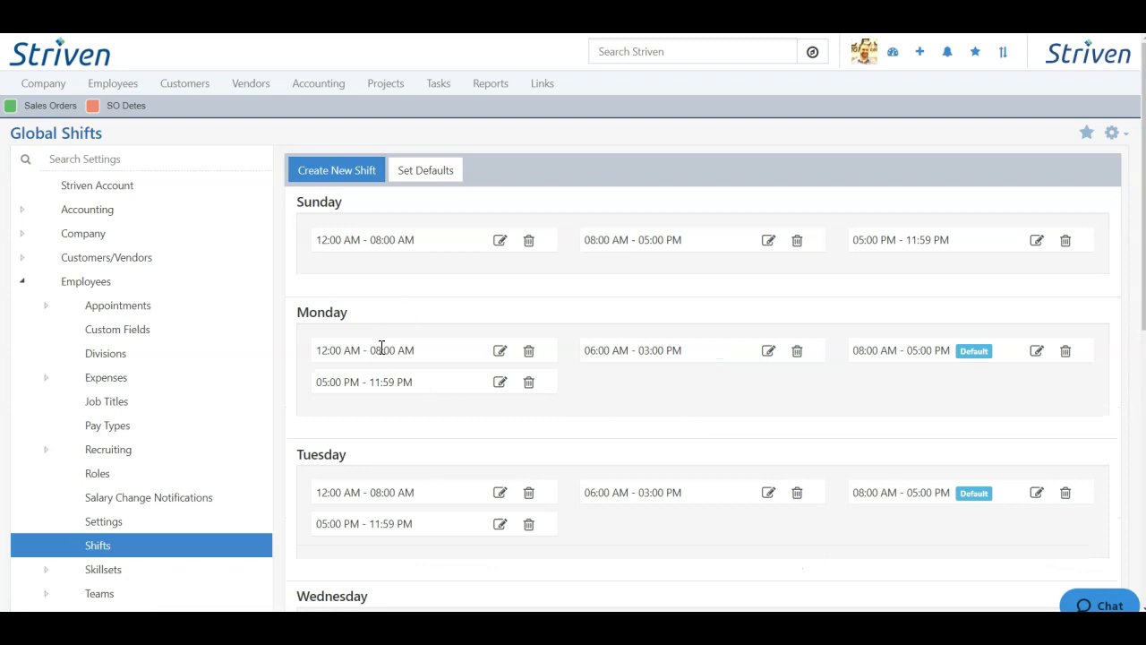
scroll(385, 383, "down", 3)
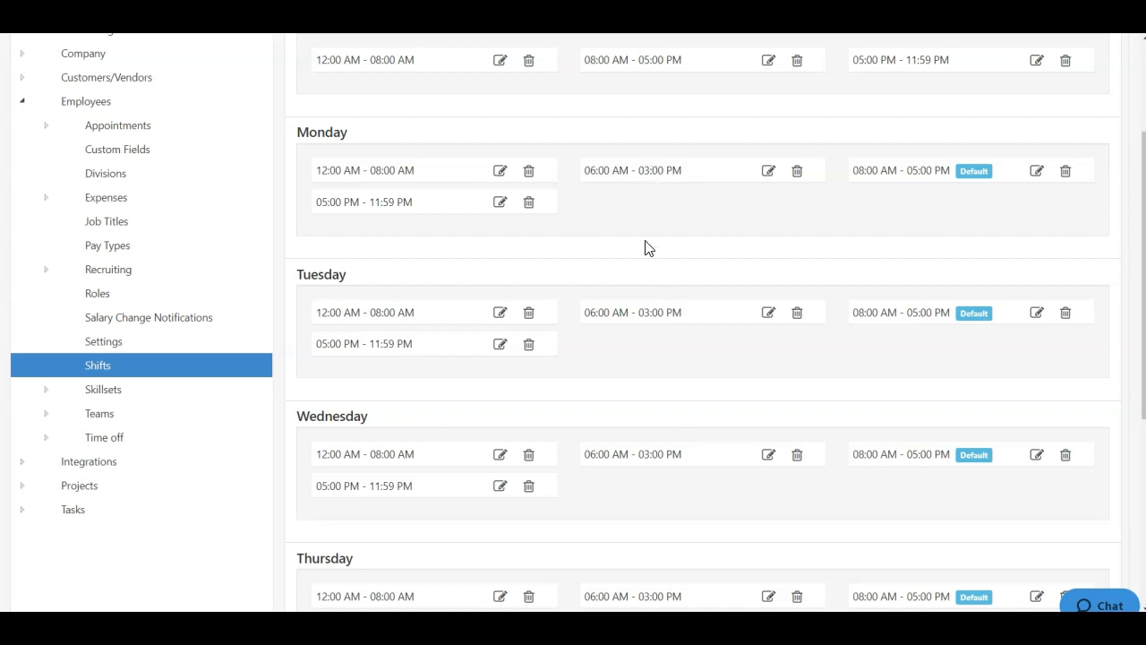
scroll(645, 256, "up", 3)
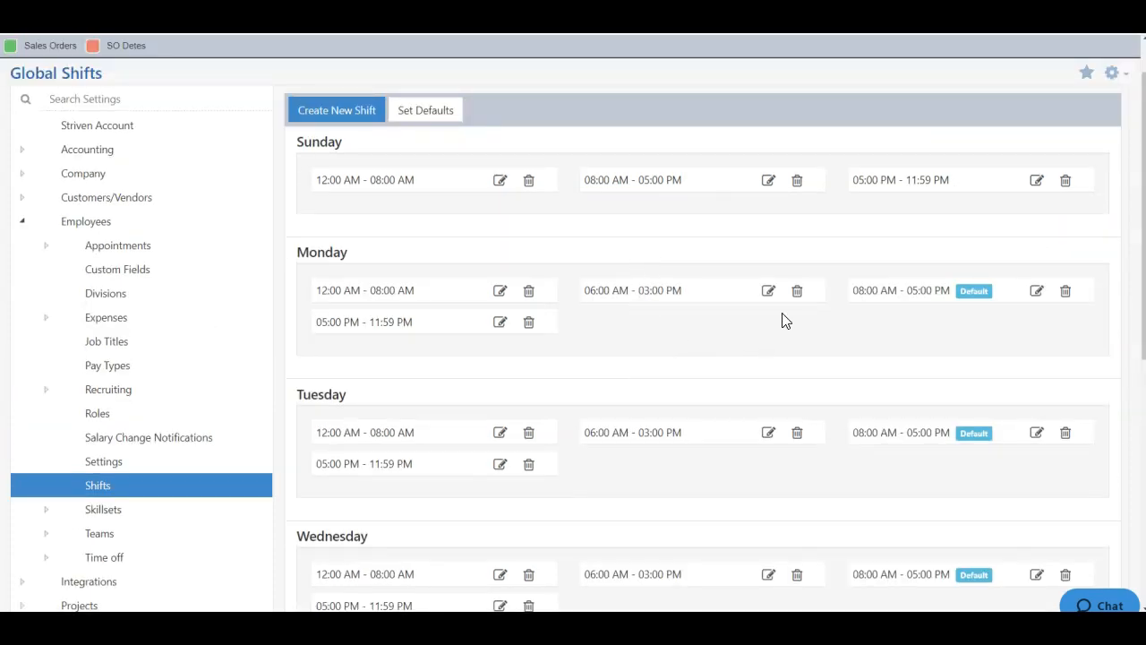
left_click(768, 292)
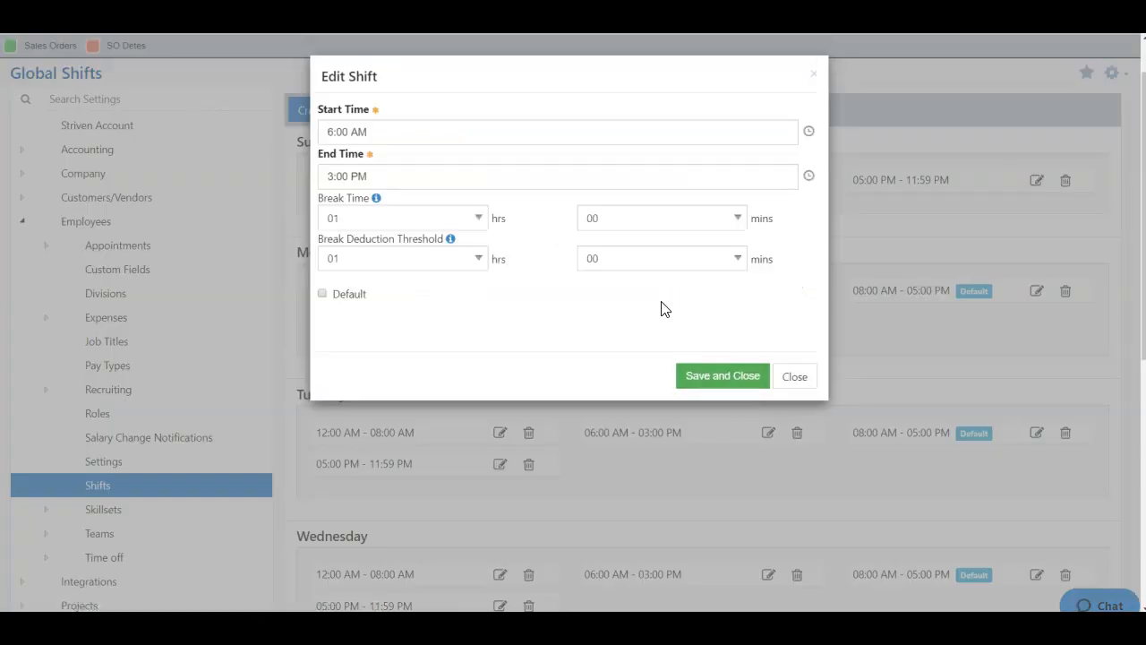
scroll(658, 309, "up", 1)
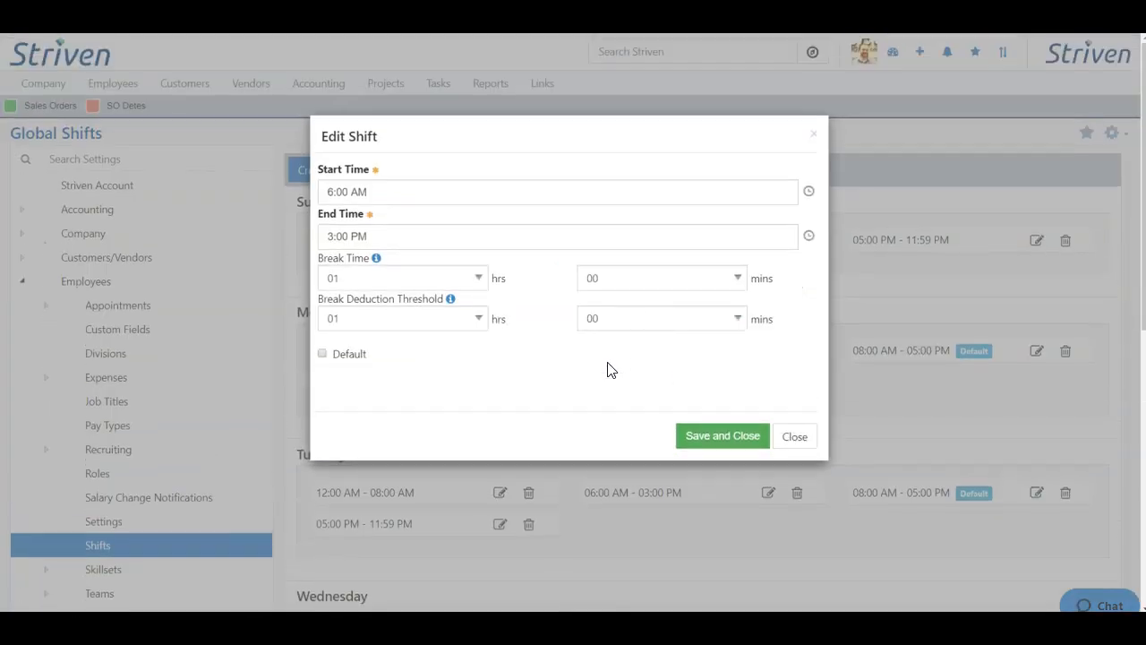
scroll(582, 376, "down", 2)
scroll(539, 278, "up", 2)
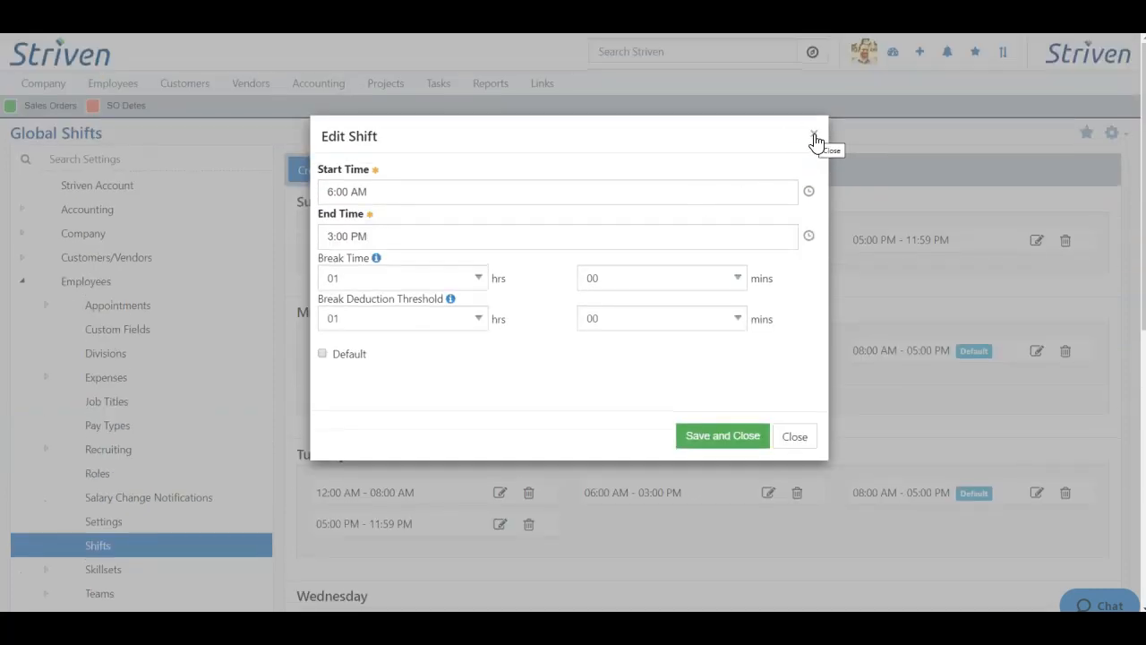
left_click(814, 138)
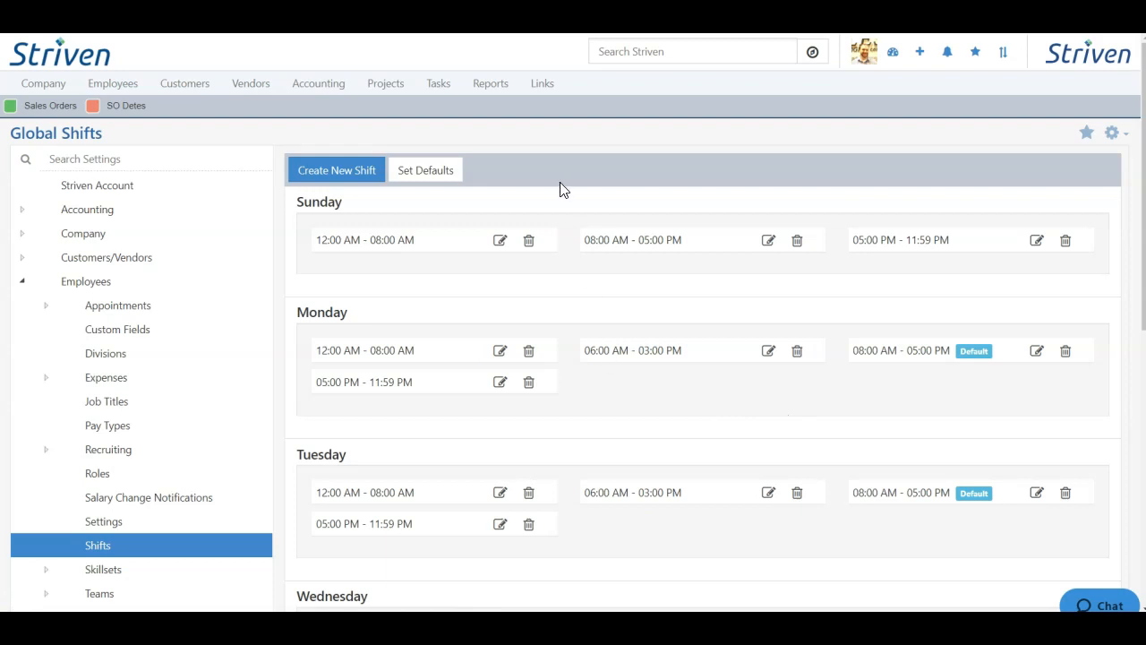
left_click(428, 176)
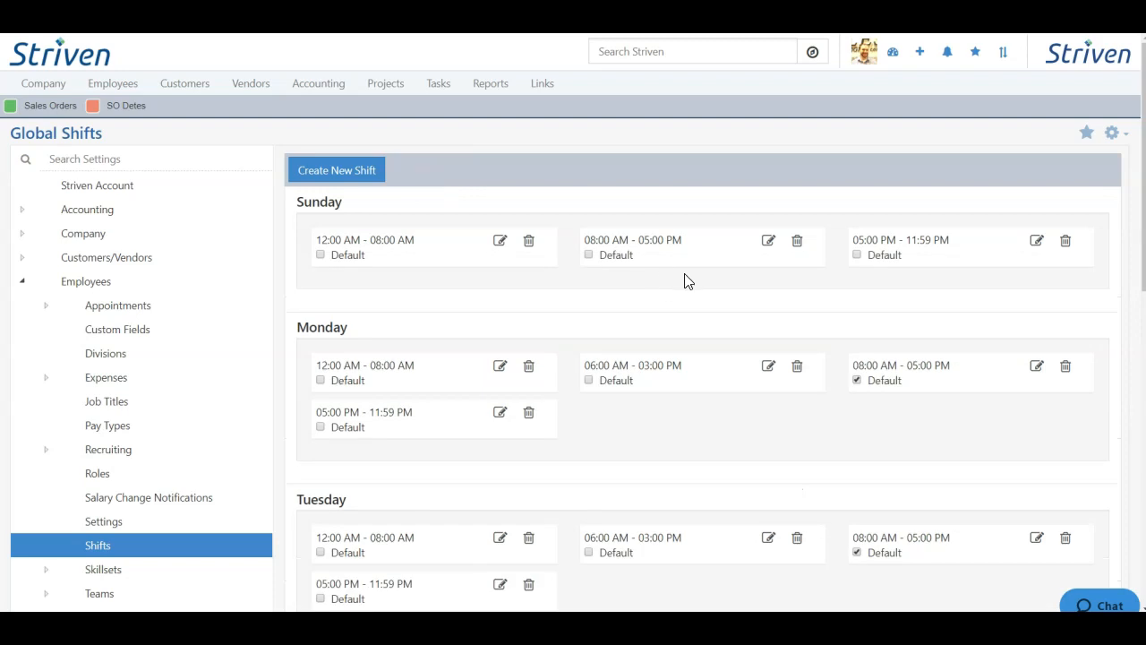
- Review the shift defaults, then open Pay Types showing Normal (1.00) and Overtime (1.50)
scroll(752, 407, "down", 1)
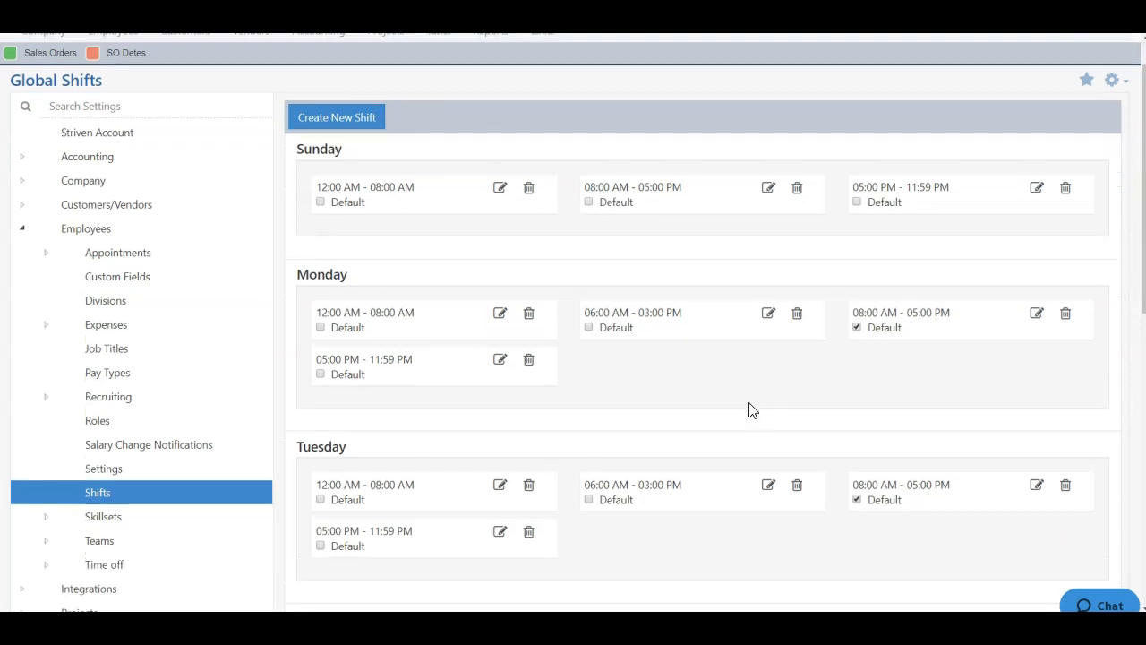
scroll(752, 410, "down", 3)
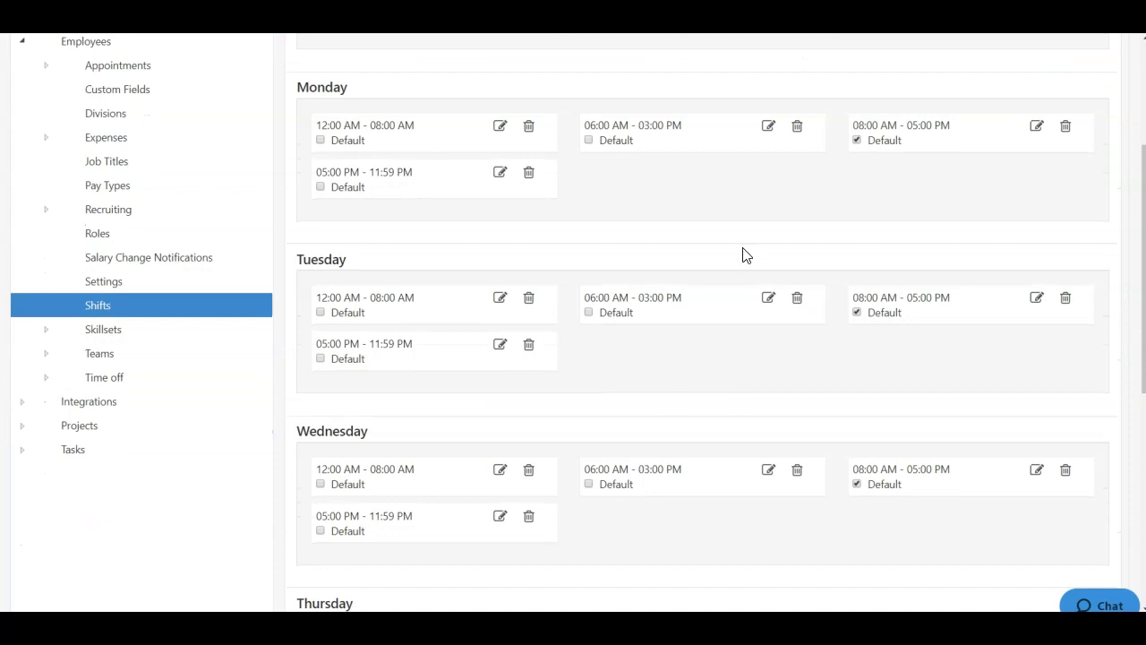
scroll(629, 259, "up", 4)
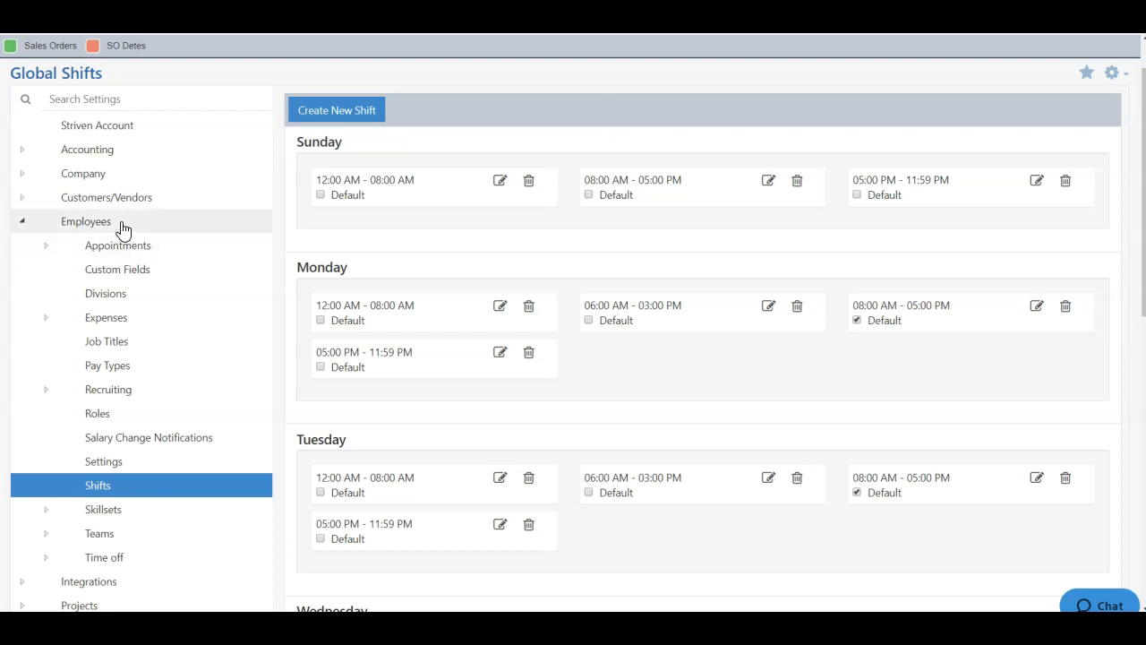
left_click(115, 375)
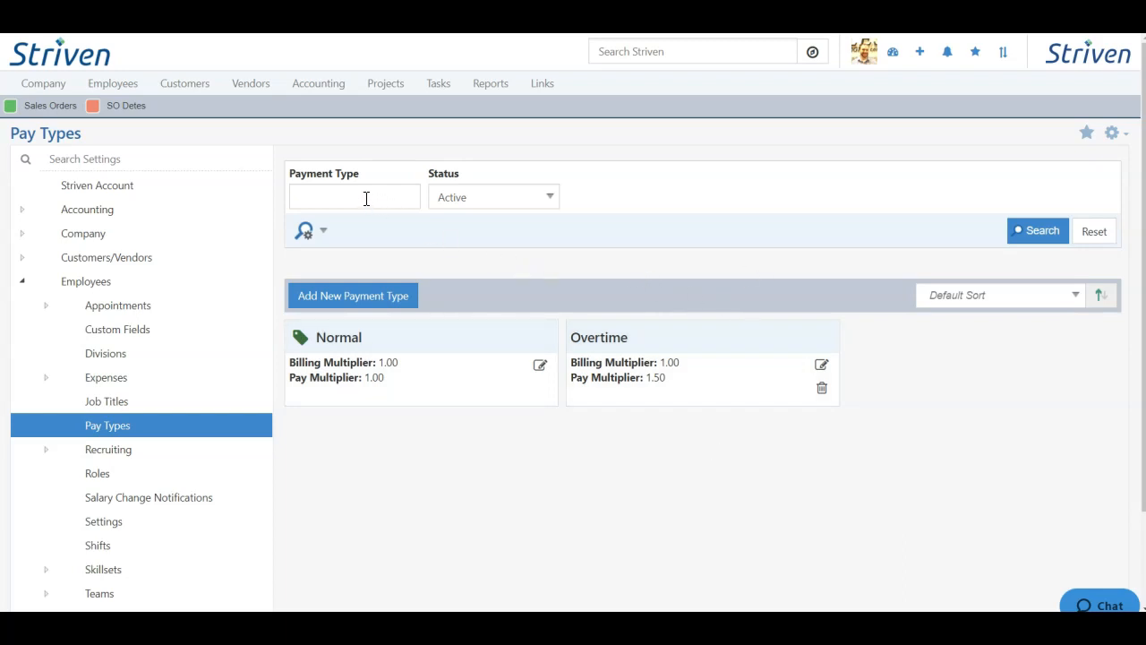
- Keep the pay type filter on Active and add a new payment type named Holiday Pay
left_click(538, 203)
left_click(633, 217)
left_click(359, 302)
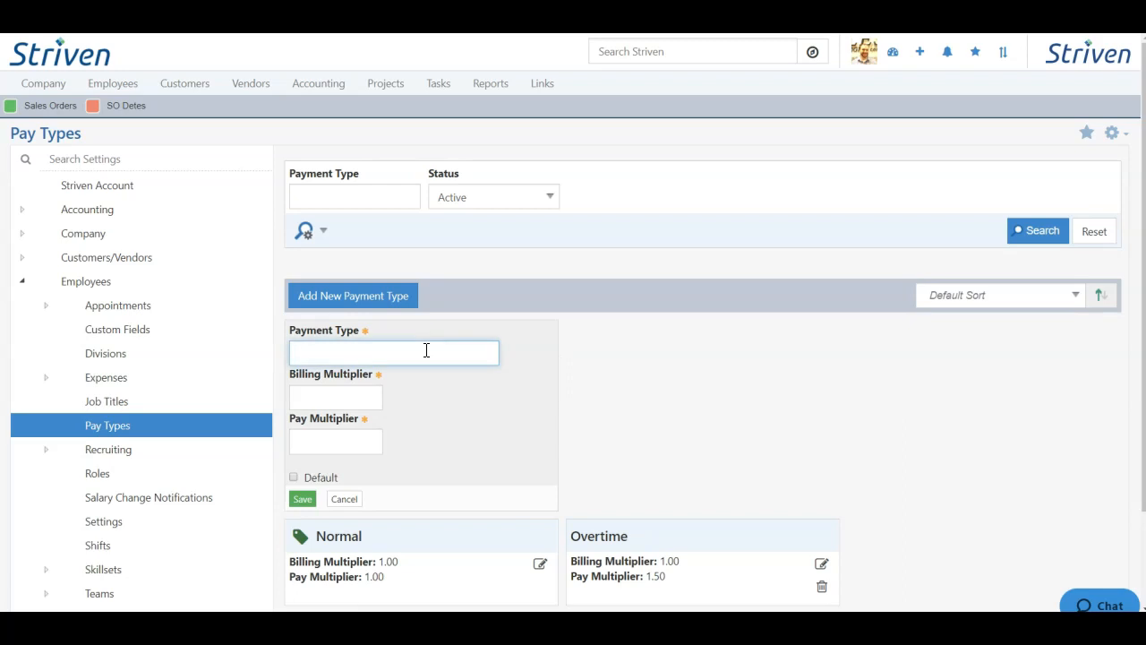
type("Holiday Pay")
left_click(545, 365)
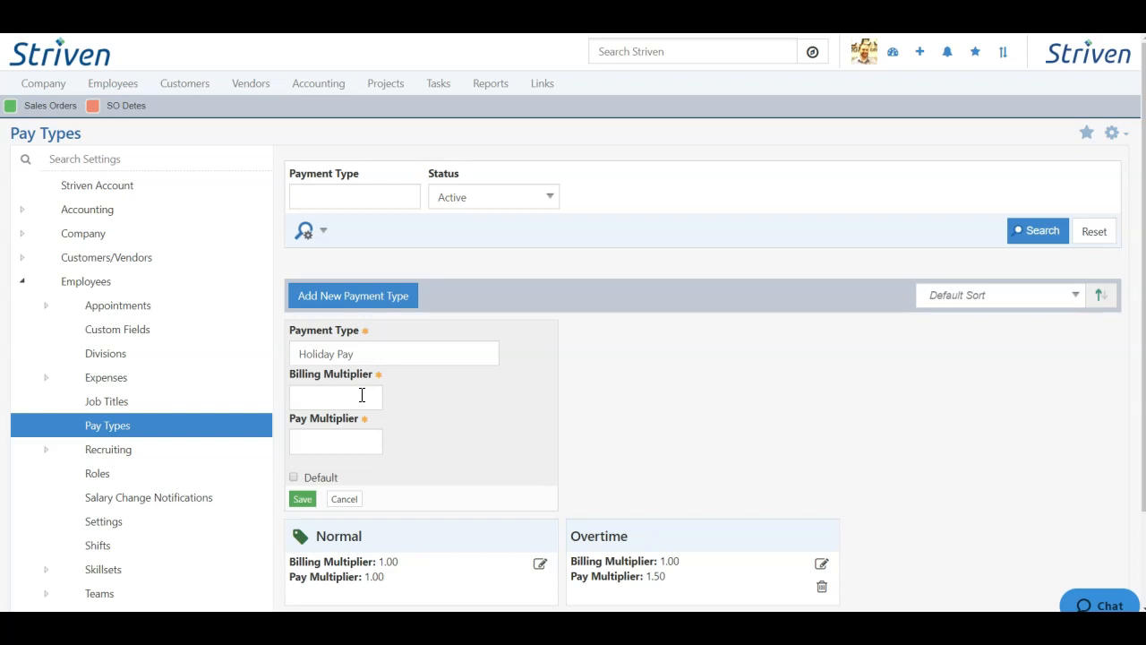
- Enter a billing multiplier of 1.5, change it to 1, then back to 1.50
left_click(362, 395)
type("1.5")
left_click(451, 395)
double_click(368, 396)
type("1")
left_click(466, 406)
double_click(366, 396)
type("1.5")
left_click(463, 403)
- Try billing multipliers of 2 and 0.50, then settle on 1.50
left_click(360, 397)
type("2")
left_click(427, 400)
left_click(359, 397)
type("0.5")
left_click(446, 388)
left_click(356, 397)
type("1.5")
left_click(450, 401)
- Set the Holiday Pay pay multiplier to 1.50
left_click(344, 438)
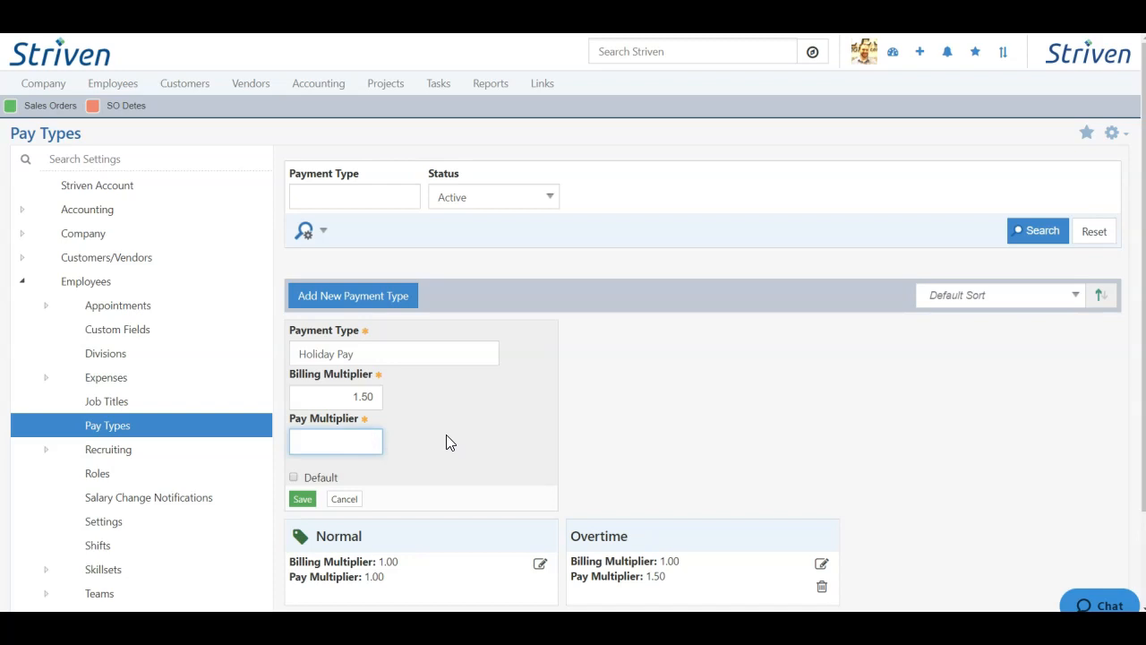
type("1.5")
key("BackSpace")
key("BackSpace")
key("BackSpace")
type("1.5")
left_click(446, 434)
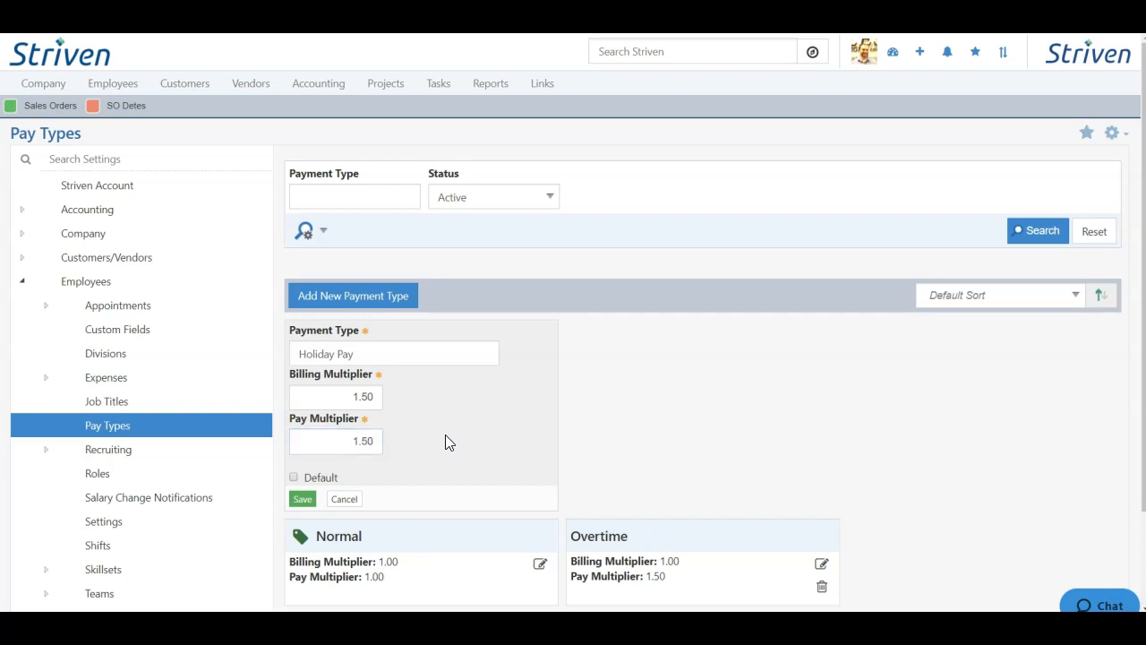
- Leave Holiday Pay as non-default, save it, and open the Normal pay type for editing
left_click(320, 480)
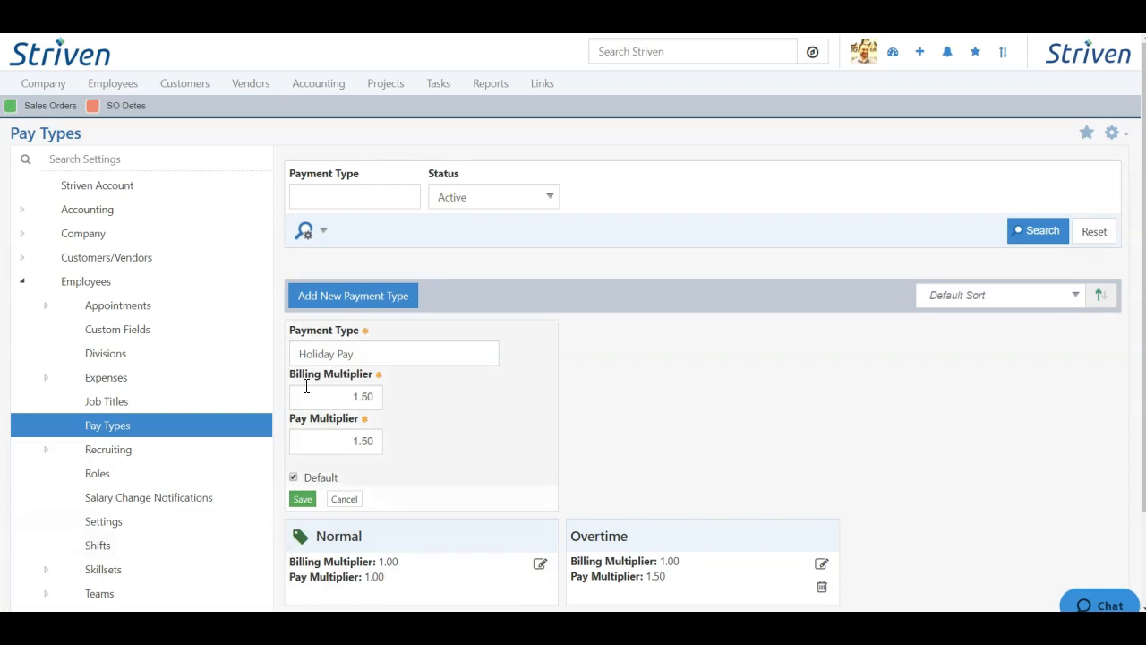
left_click(294, 477)
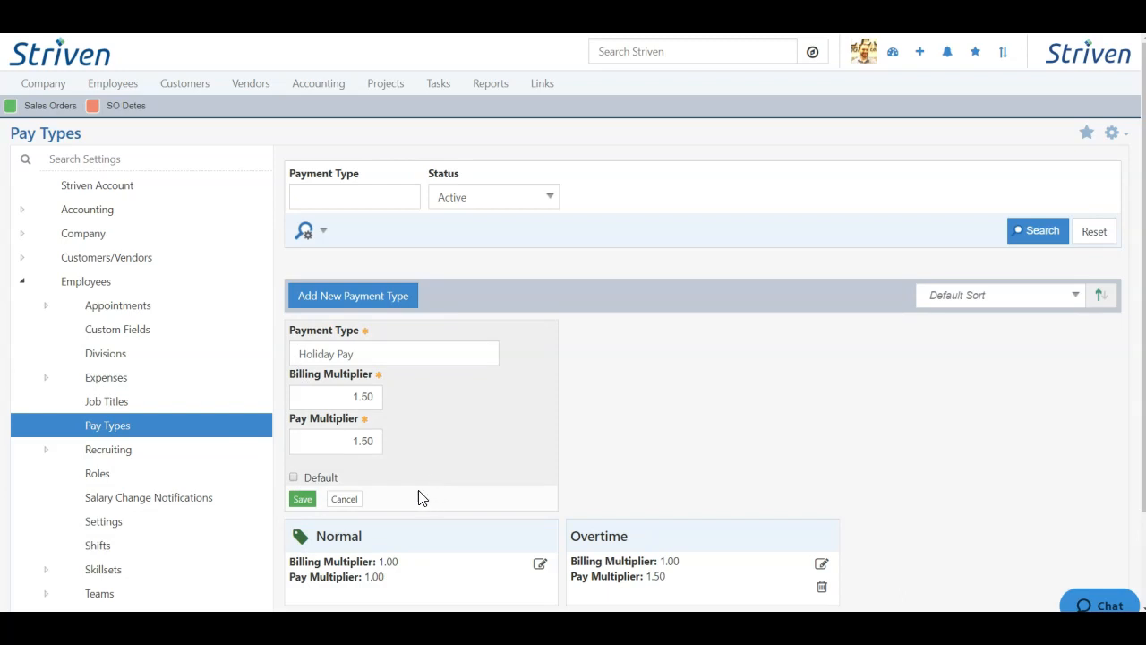
left_click(303, 498)
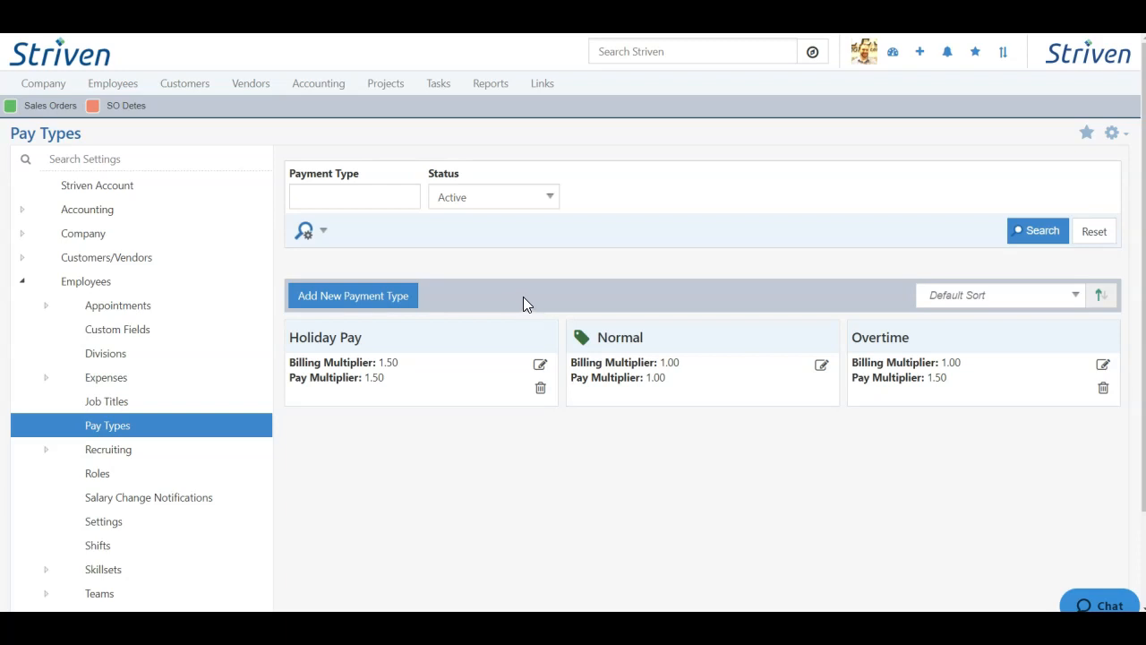
left_click(822, 367)
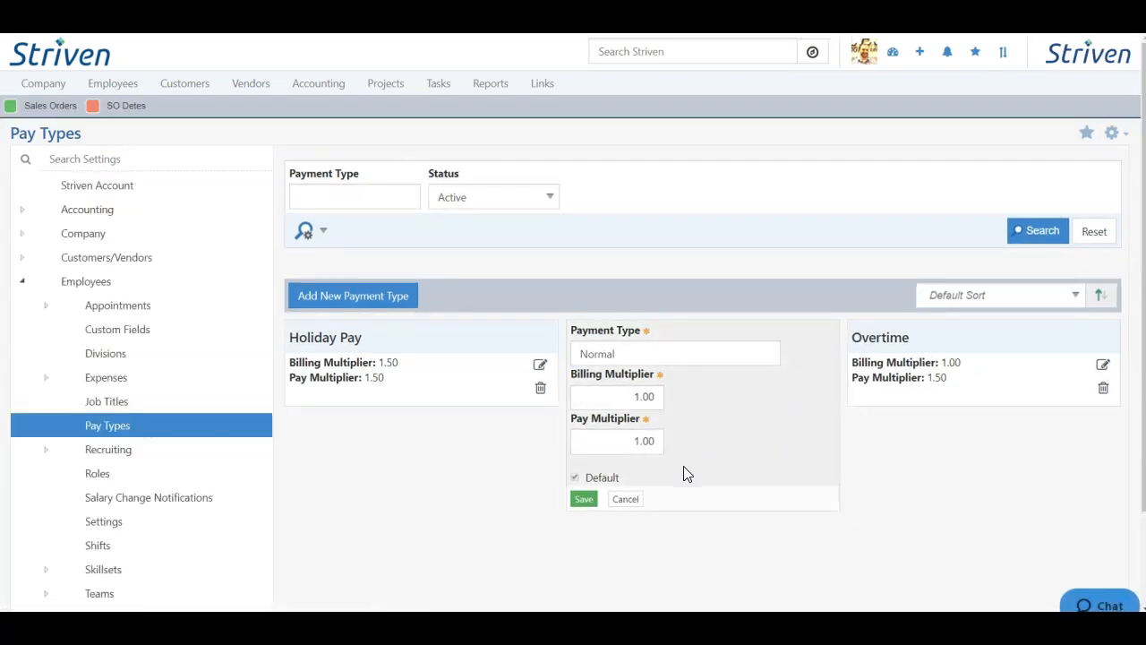
left_click(635, 501)
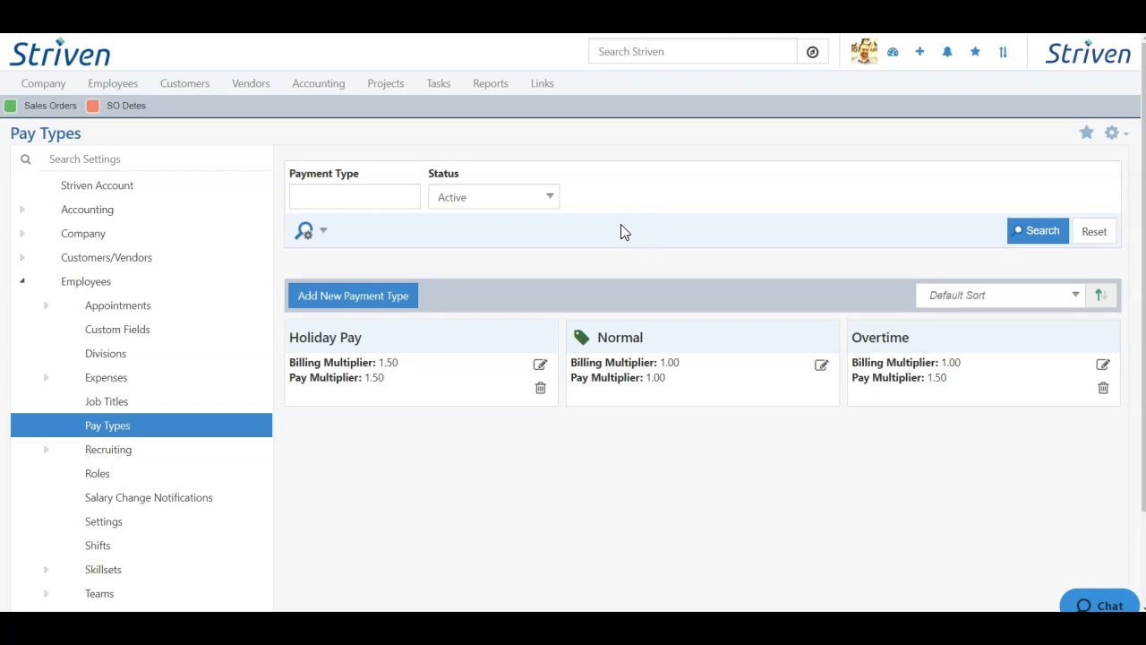
left_click(125, 330)
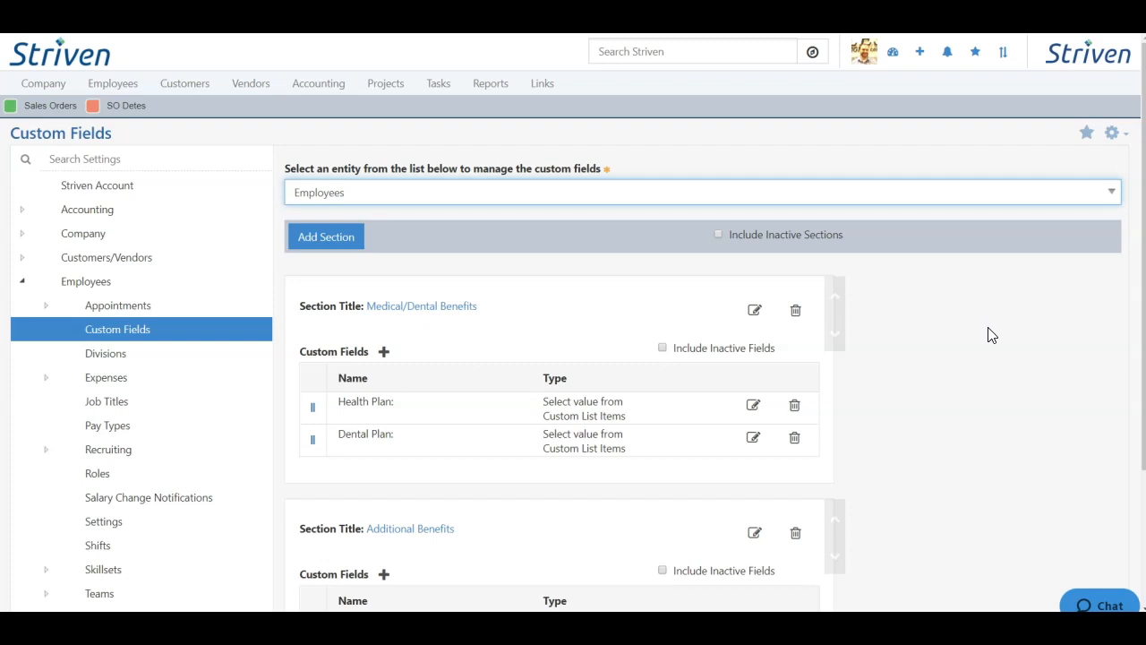
- Scroll through the employee custom field sections, including Medical/Dental and Additional Benefits
scroll(982, 348, "down", 2)
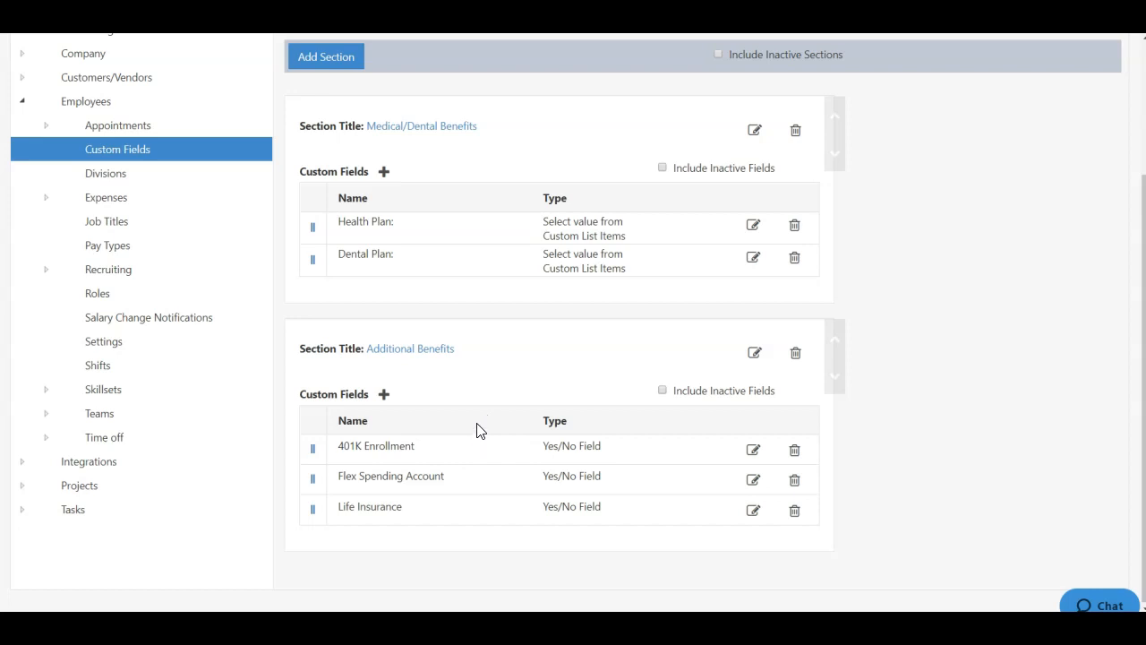
scroll(504, 421, "up", 1)
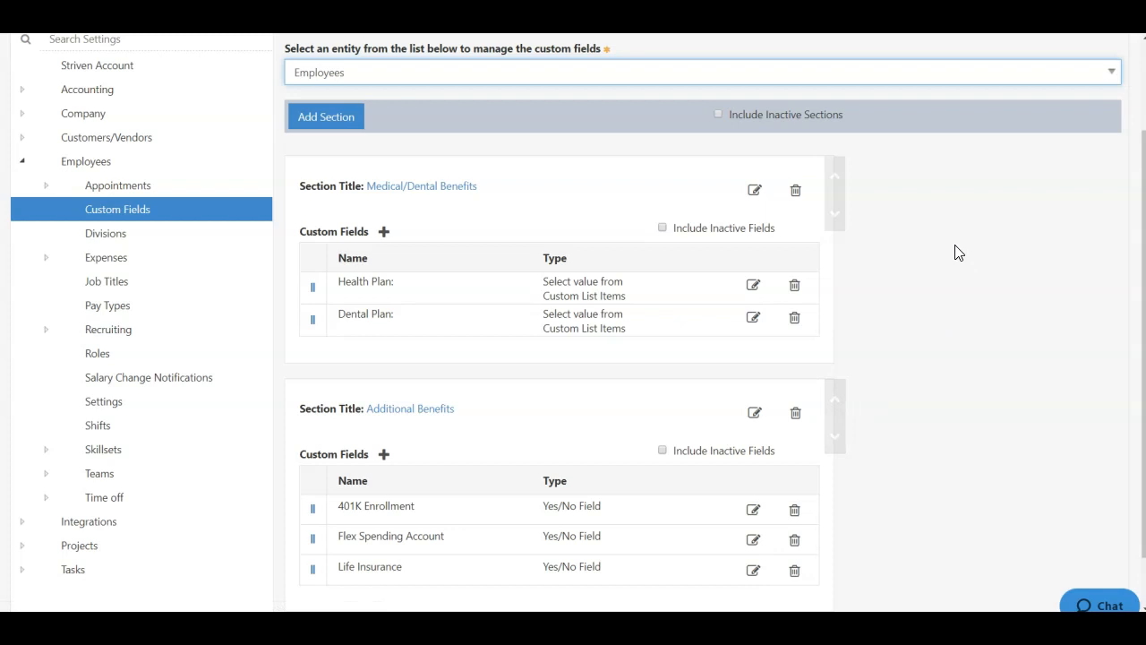
- Create a custom field section titled 'Additional Info' and begin adding a field to it
left_click(326, 117)
left_click(546, 119)
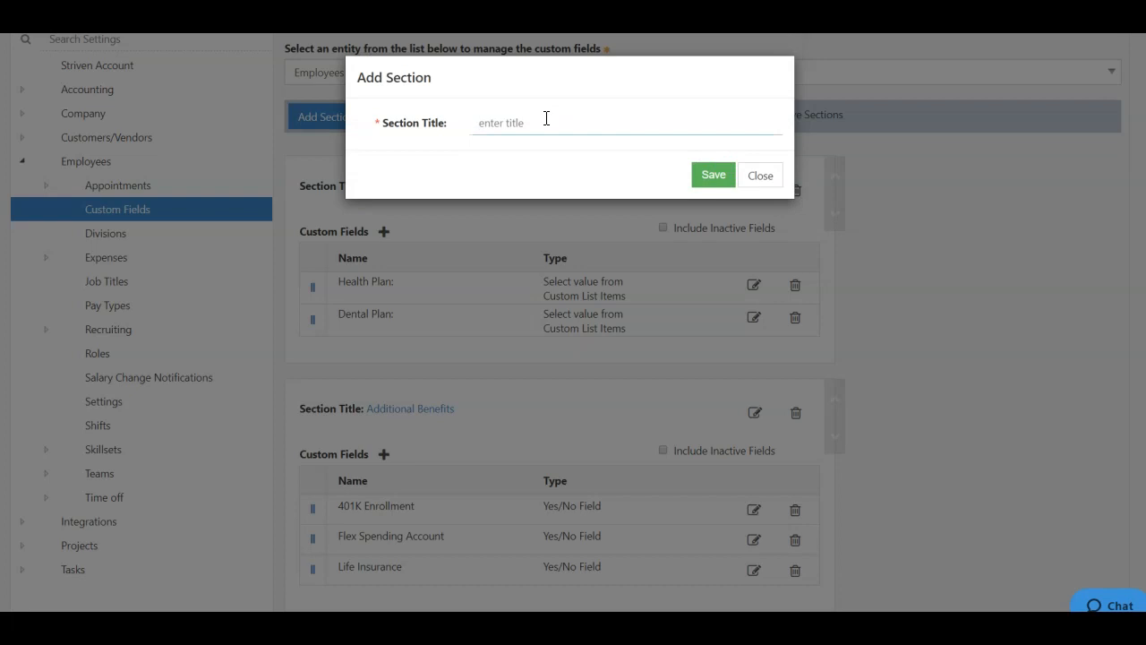
type("Additional Info")
left_click(713, 177)
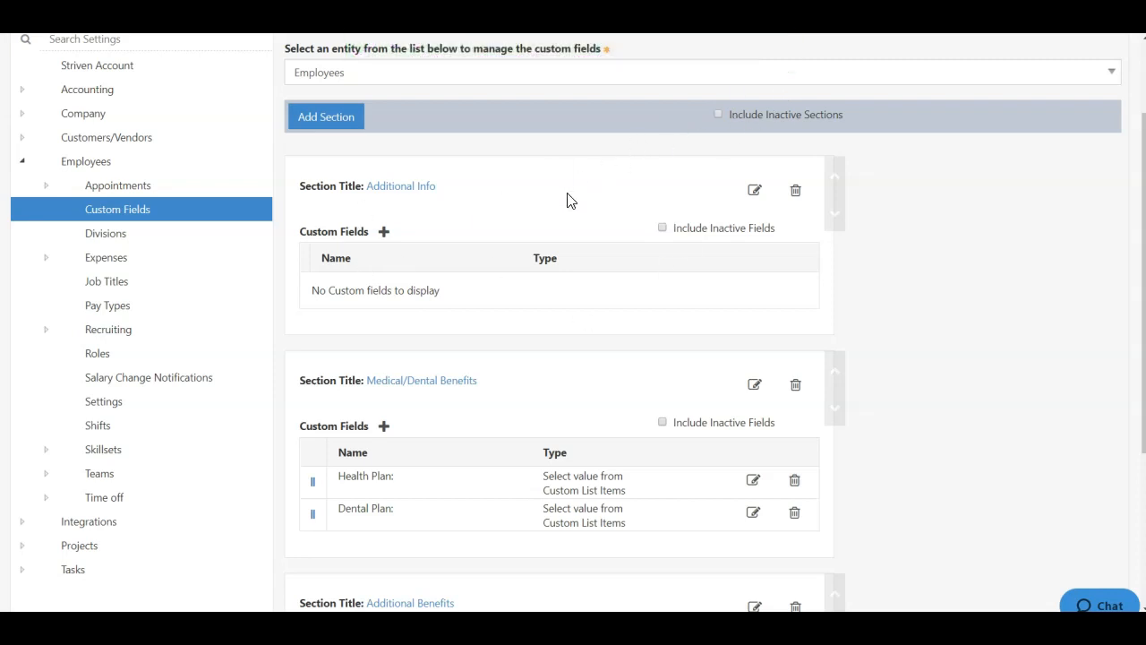
scroll(555, 300, "down", 2)
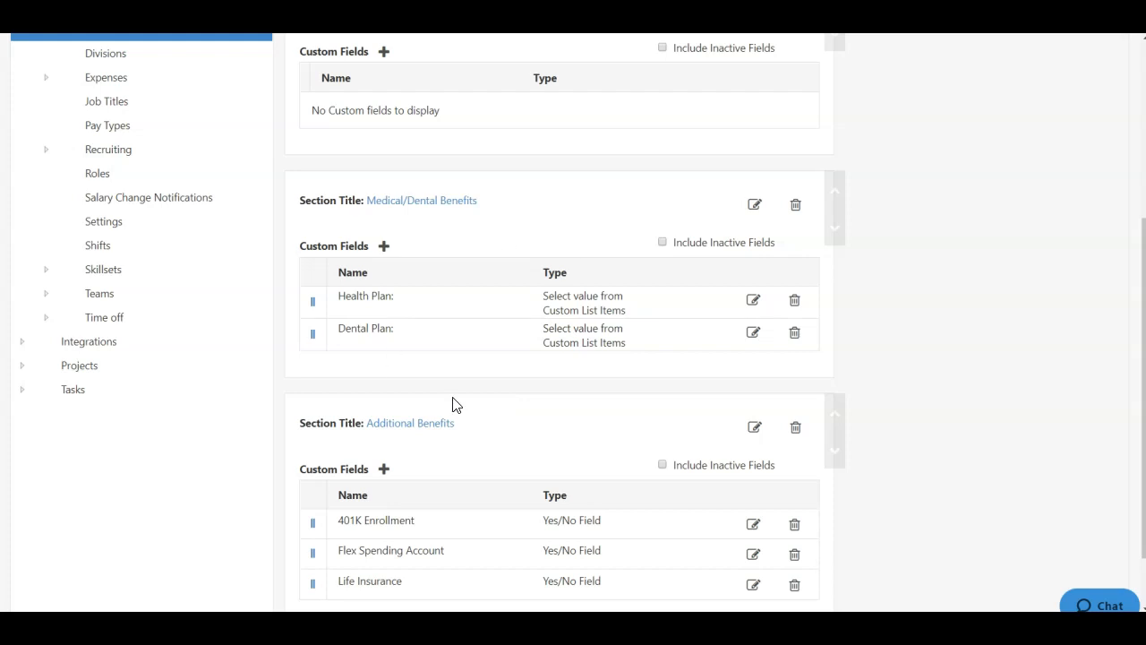
scroll(457, 407, "down", 1)
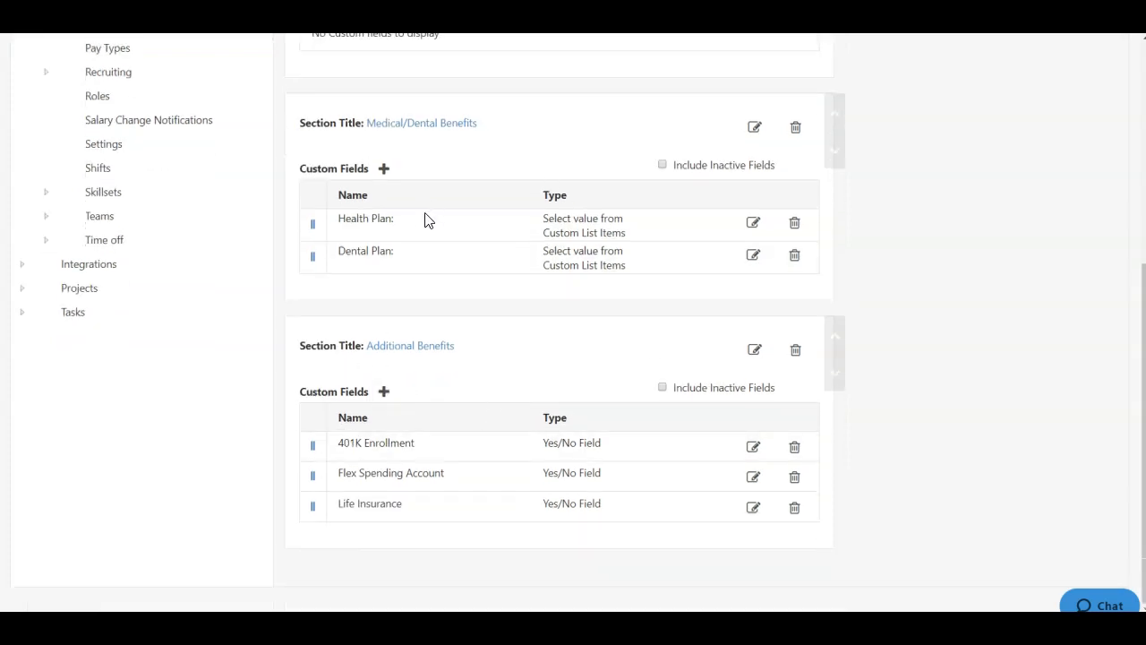
scroll(421, 325, "up", 2)
scroll(421, 325, "up", 2)
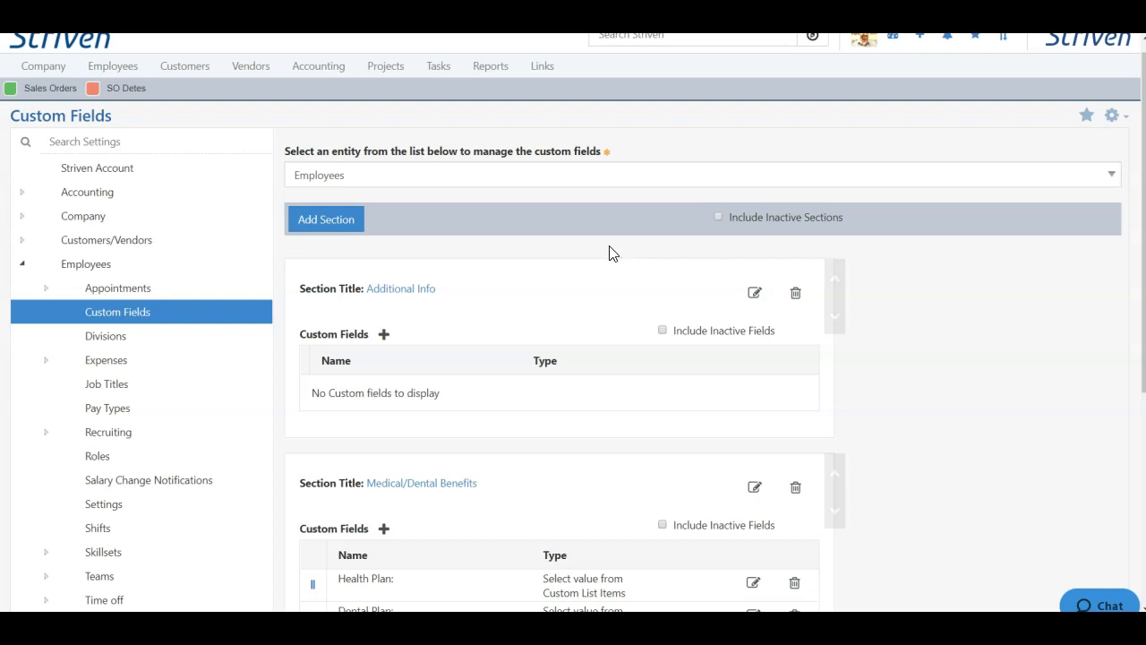
left_click(384, 336)
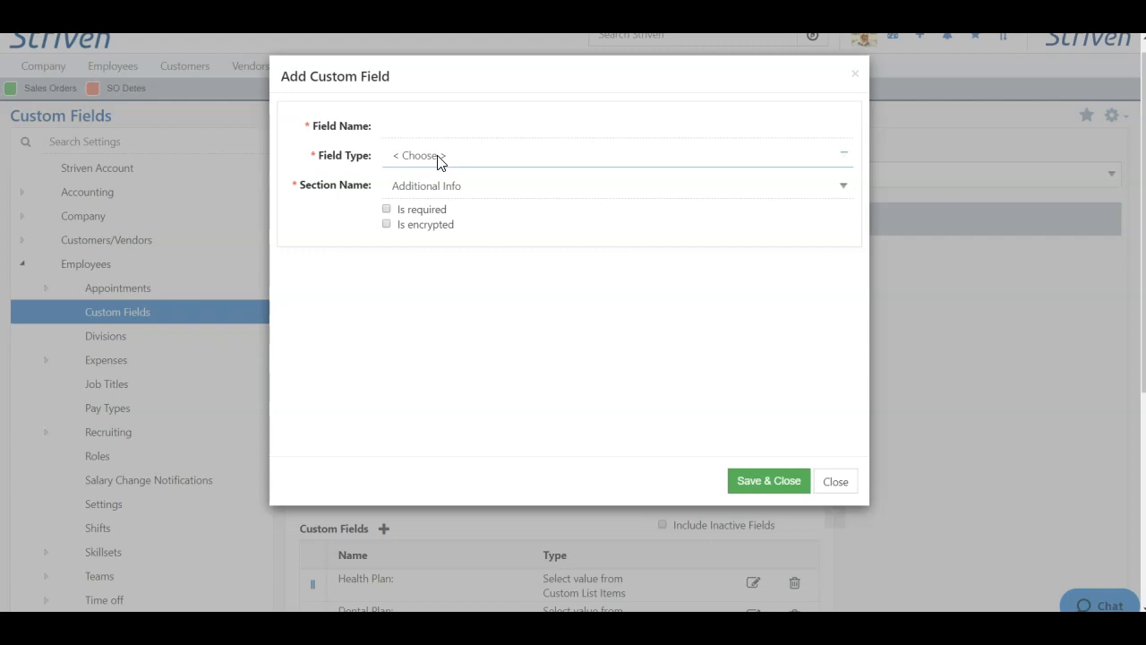
- Add a required Yes/No field 'Do you have a valid driver's license?' displayed as radio buttons
left_click(442, 125)
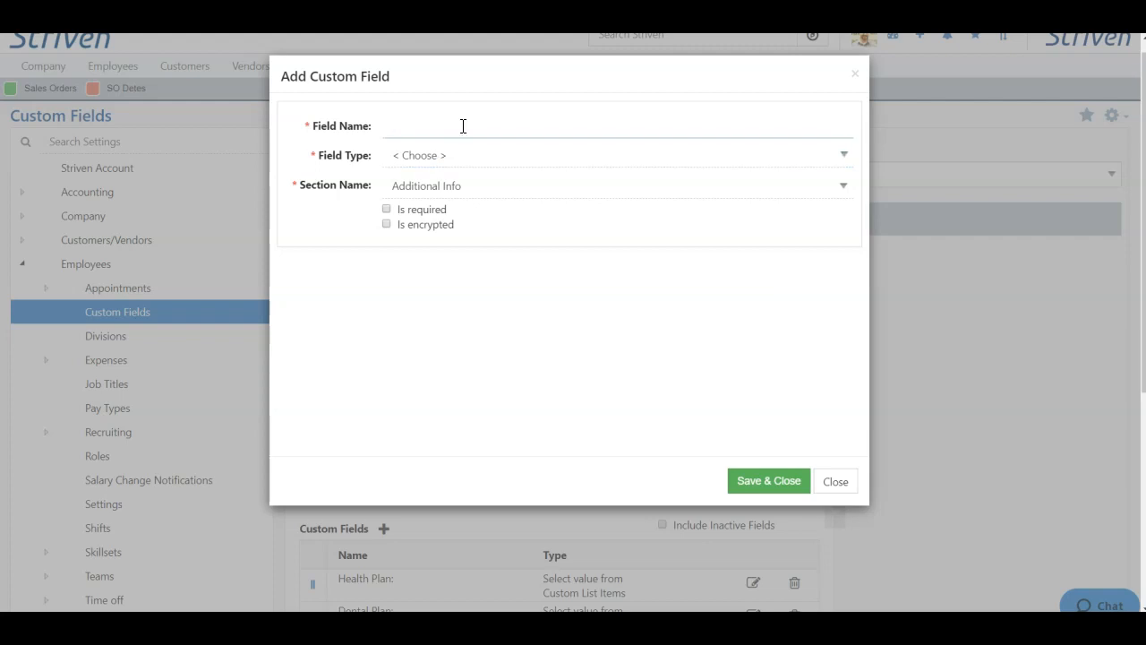
type("Do you have a valid driver's license?")
left_click(492, 156)
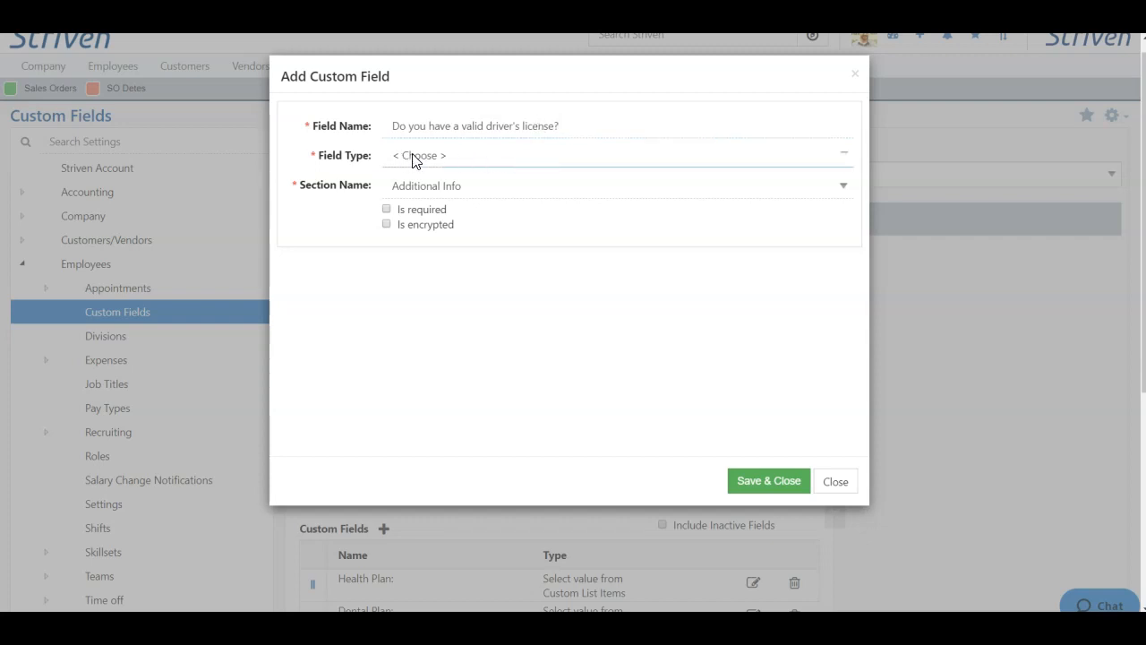
left_click(447, 158)
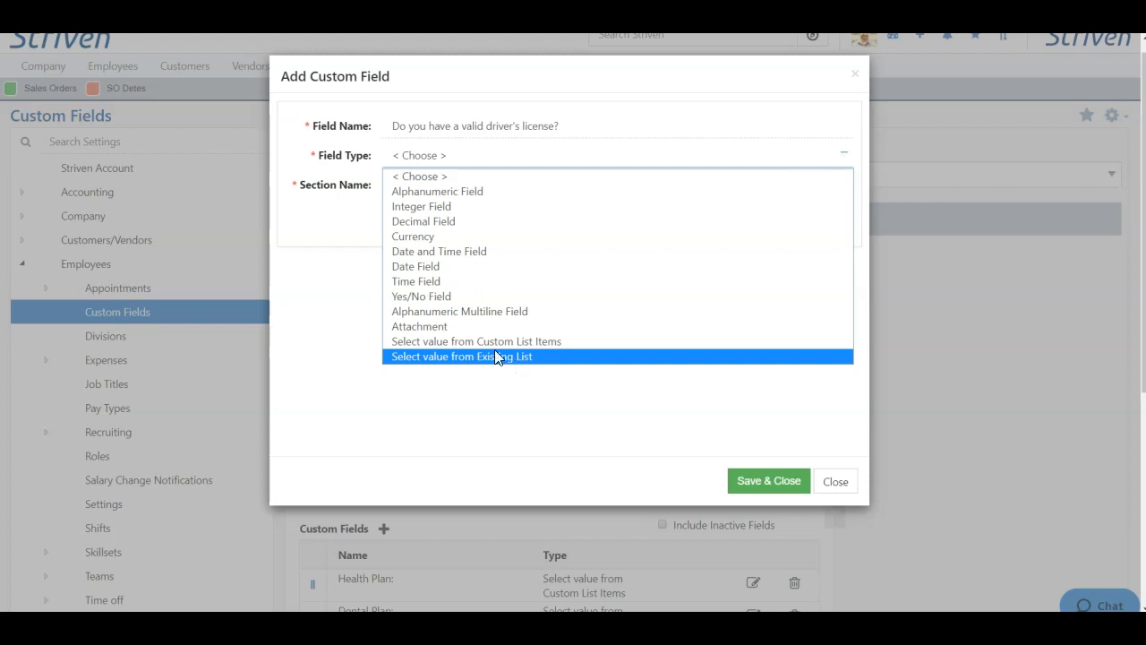
left_click(432, 298)
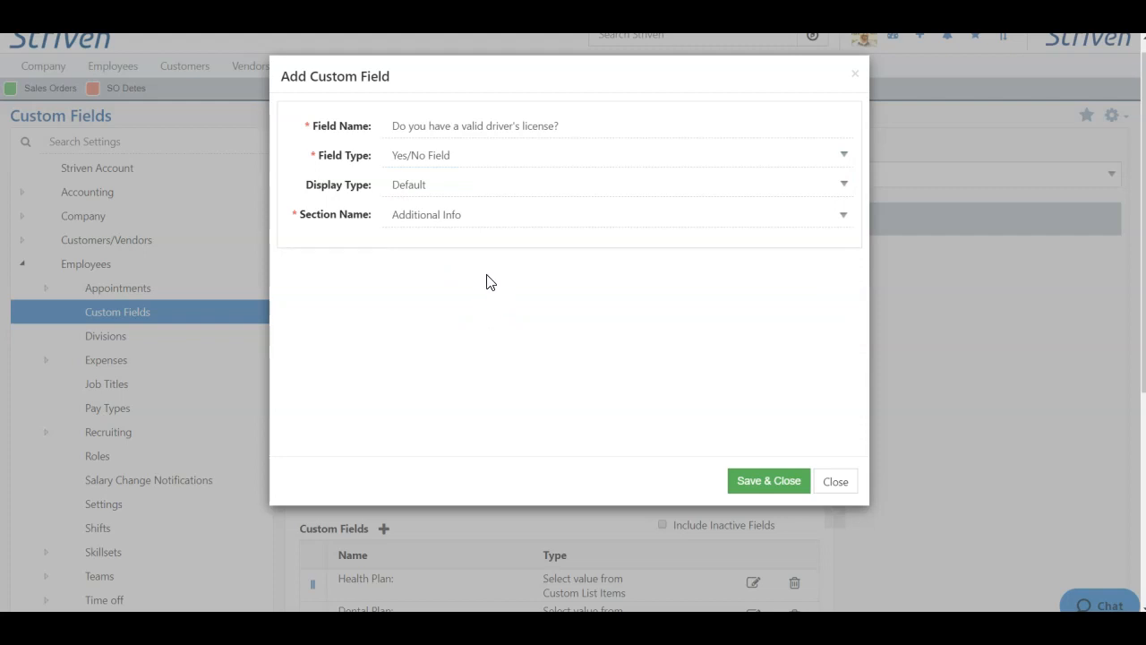
left_click(435, 188)
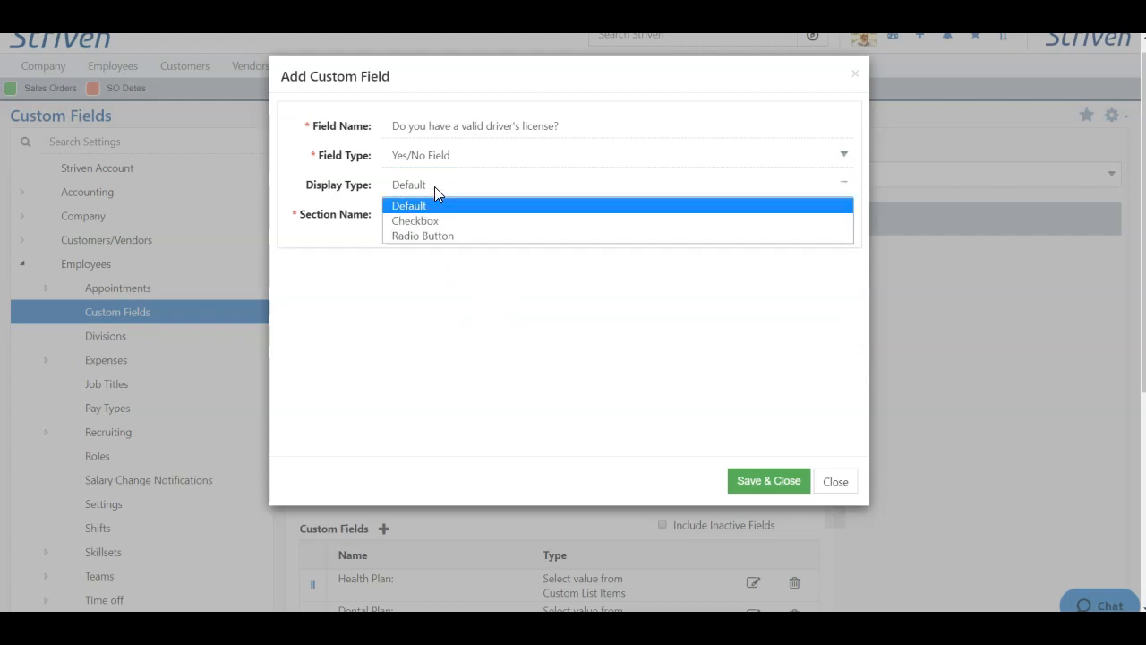
left_click(450, 236)
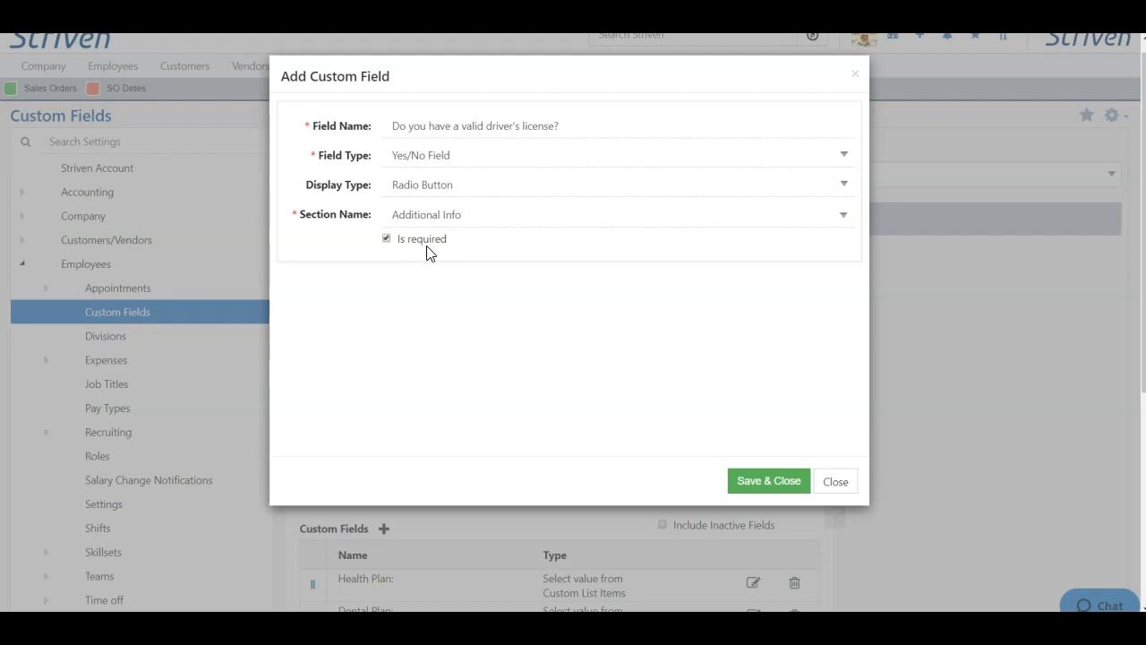
left_click(760, 483)
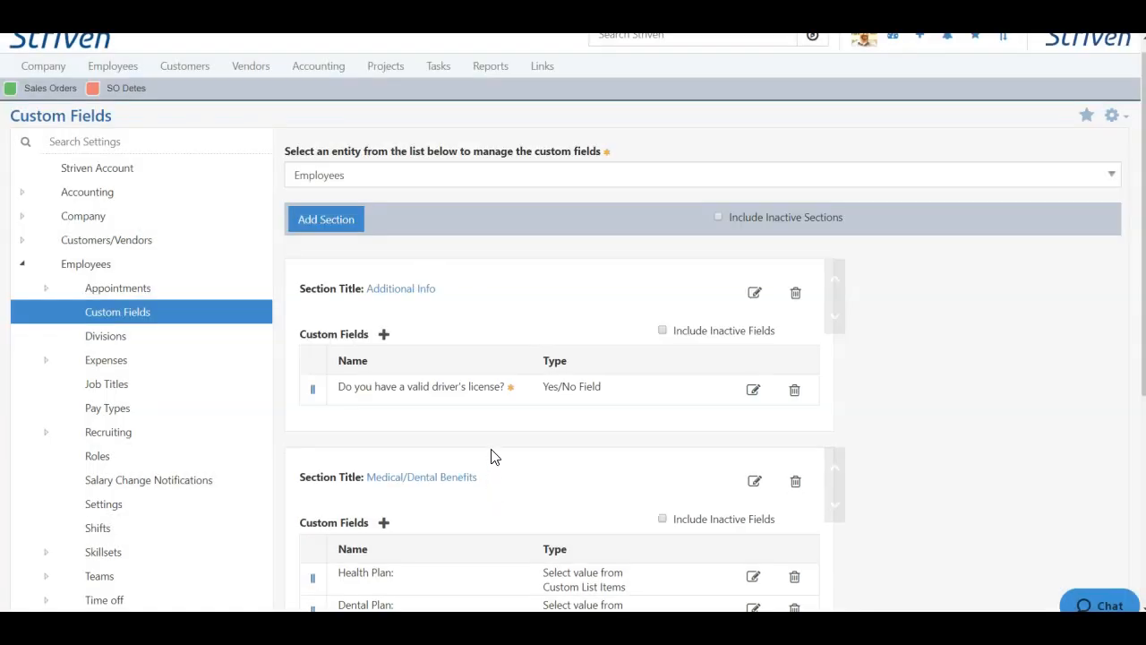